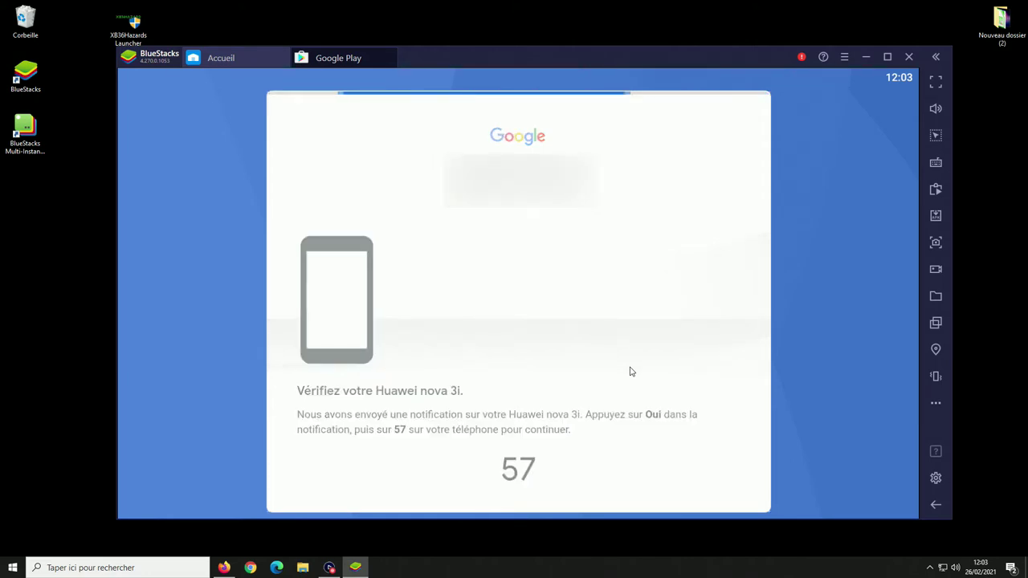
- Accept Google's terms, switch off Google Drive backup, and accept the Google services settings
left_click(685, 413)
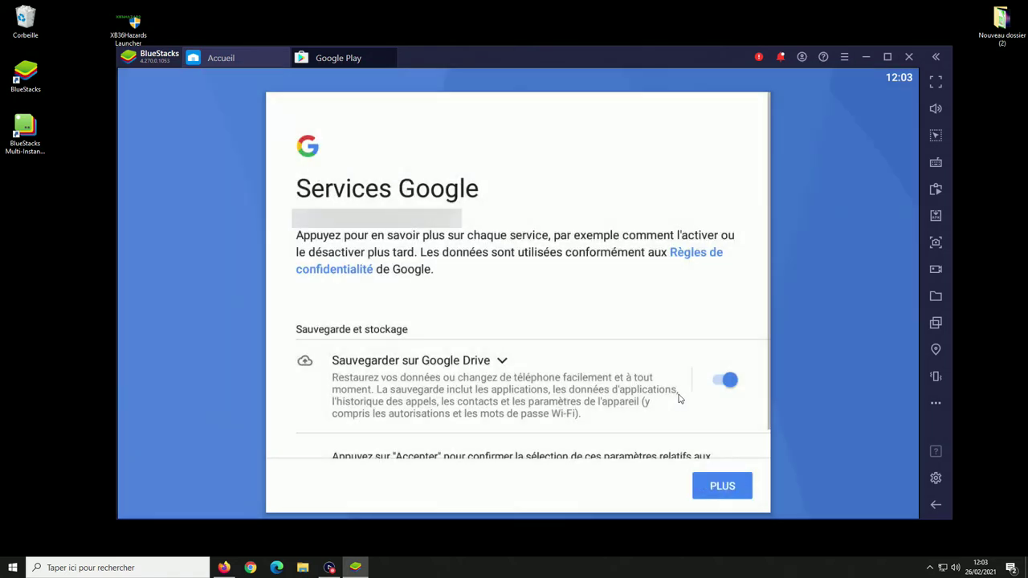
left_click(728, 380)
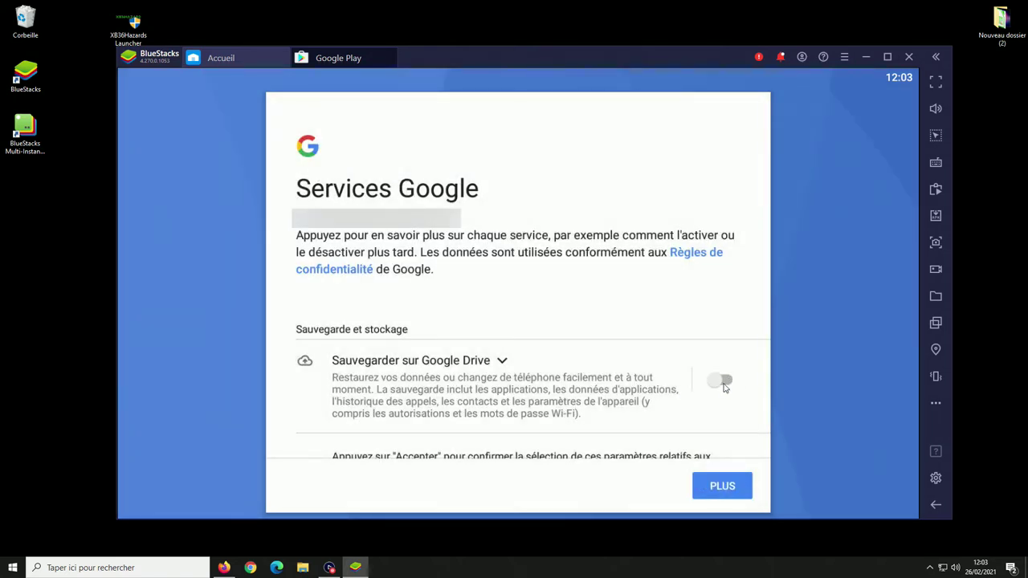
left_click(720, 486)
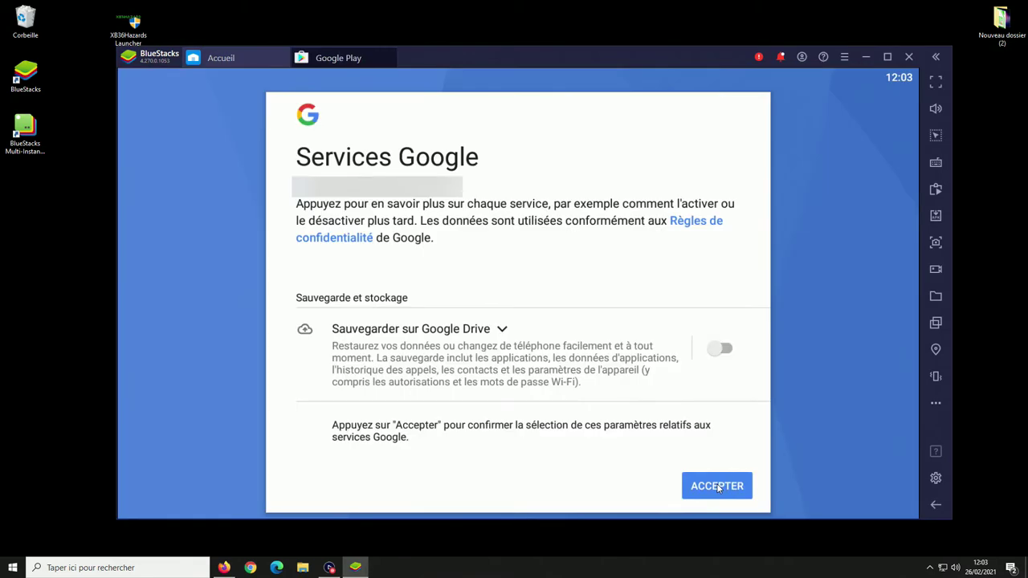
left_click(717, 486)
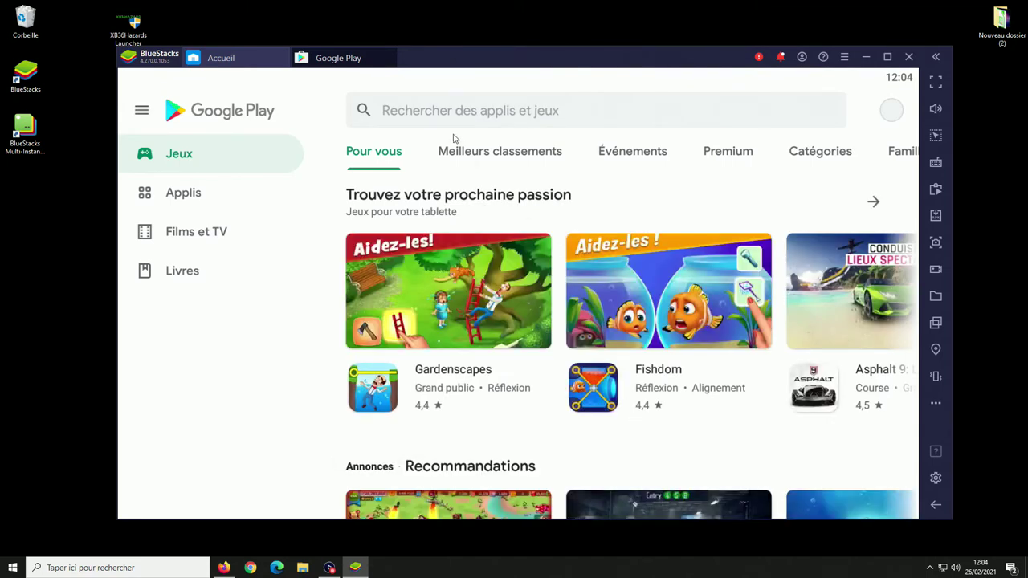
- Search Google Play for 'ifruit' and install Grand Theft Auto: iFruit by Rockstar Games
left_click(428, 120)
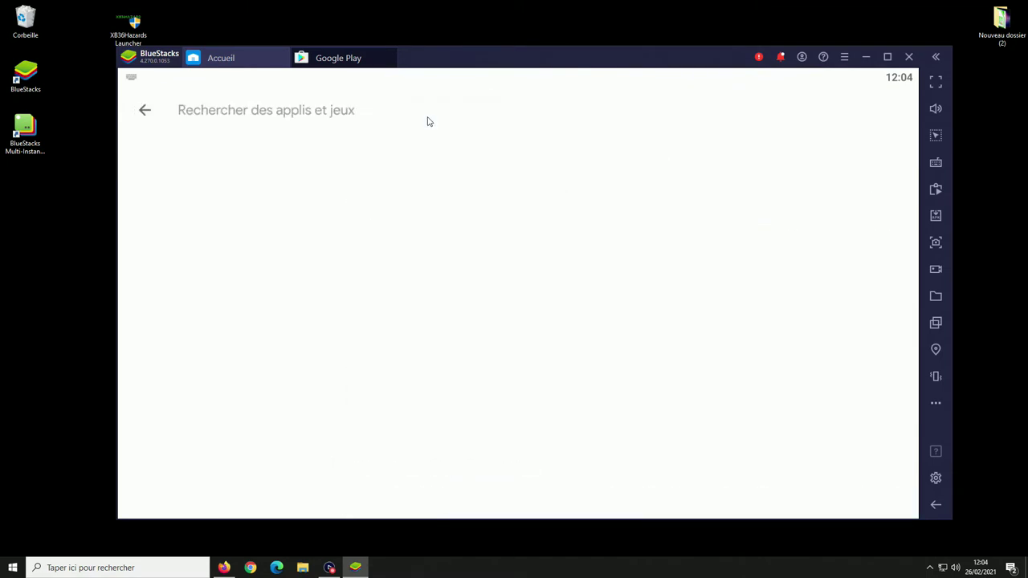
type("ifruit")
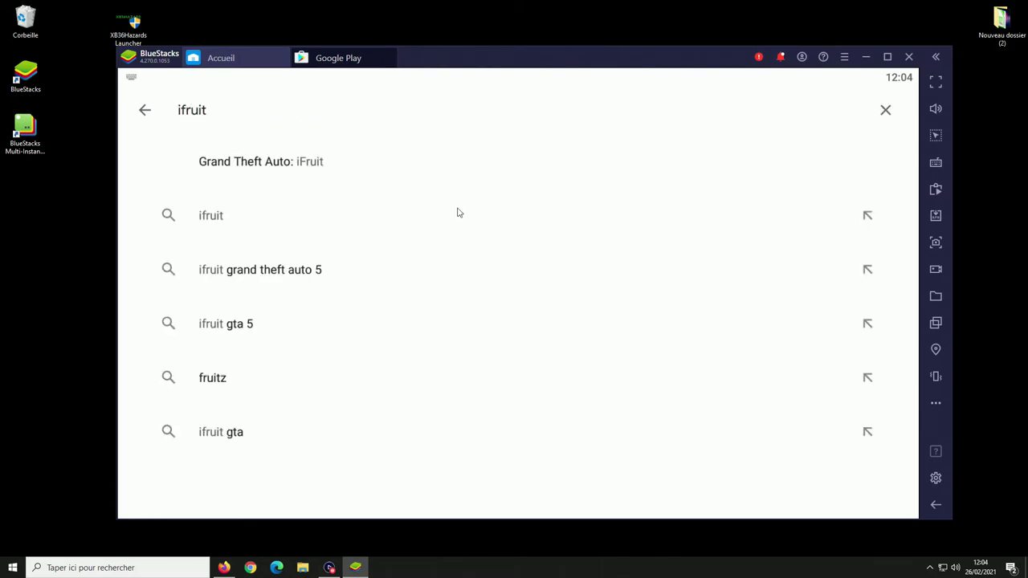
left_click(232, 165)
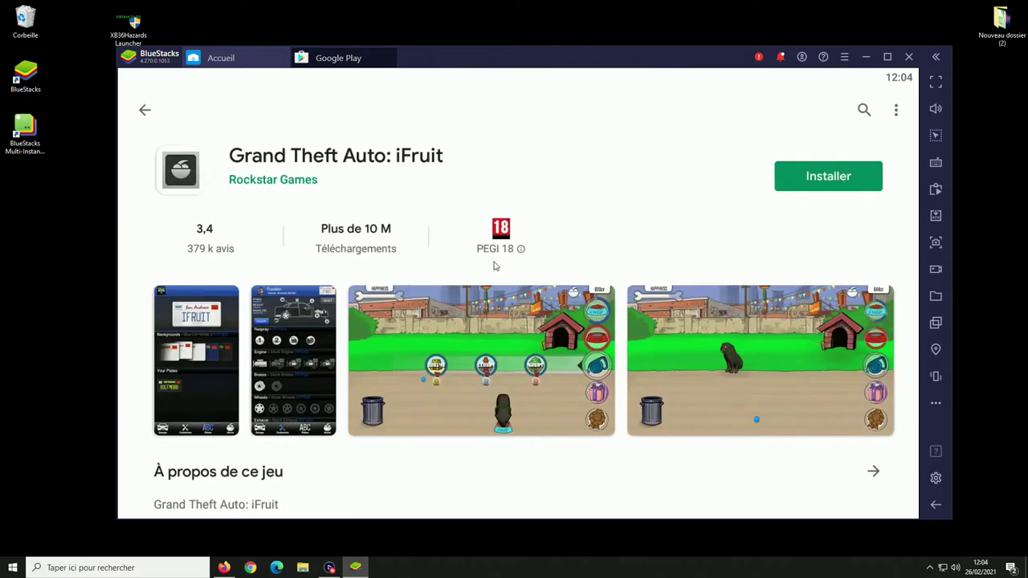
left_click(844, 184)
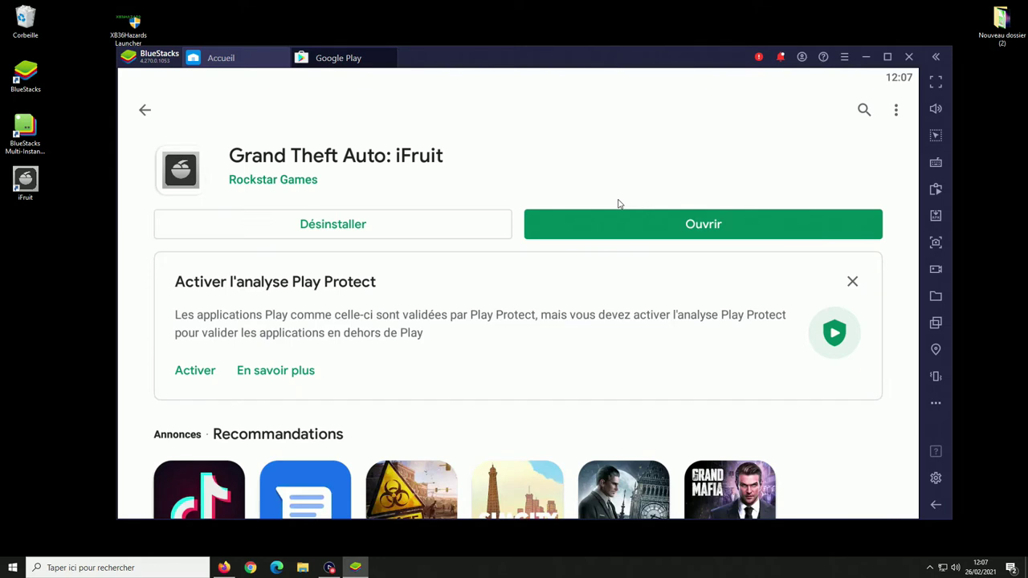
- Open iFruit, grant file access, enter the Social Club username and password, and sign in with Connexion auto ticked
left_click(706, 229)
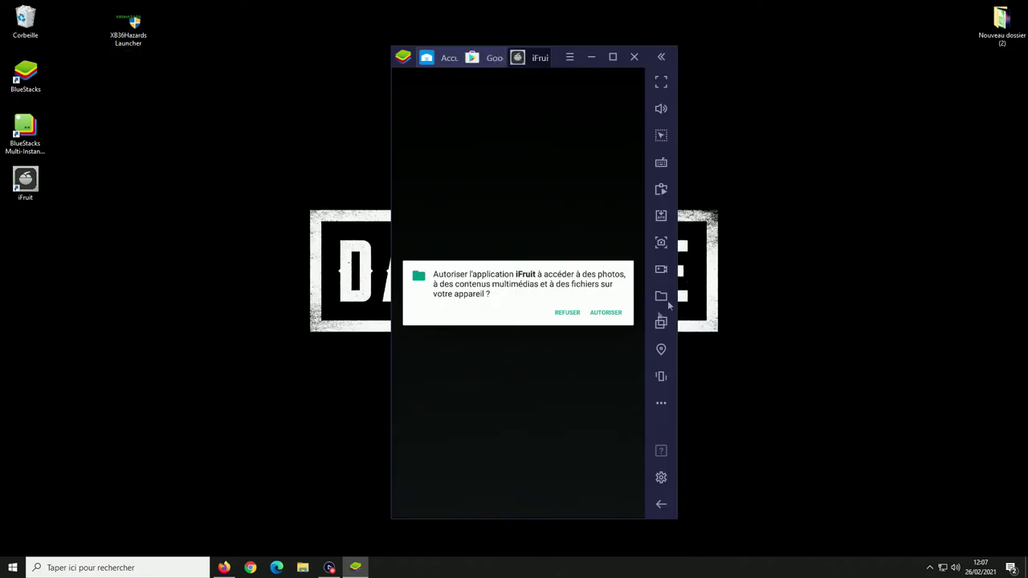
left_click(605, 314)
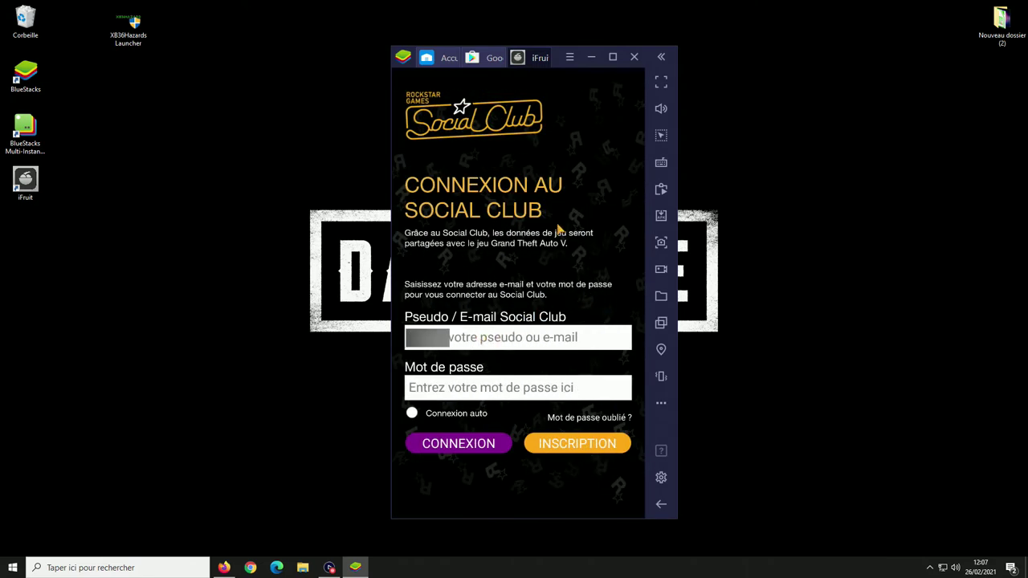
type("pseudo")
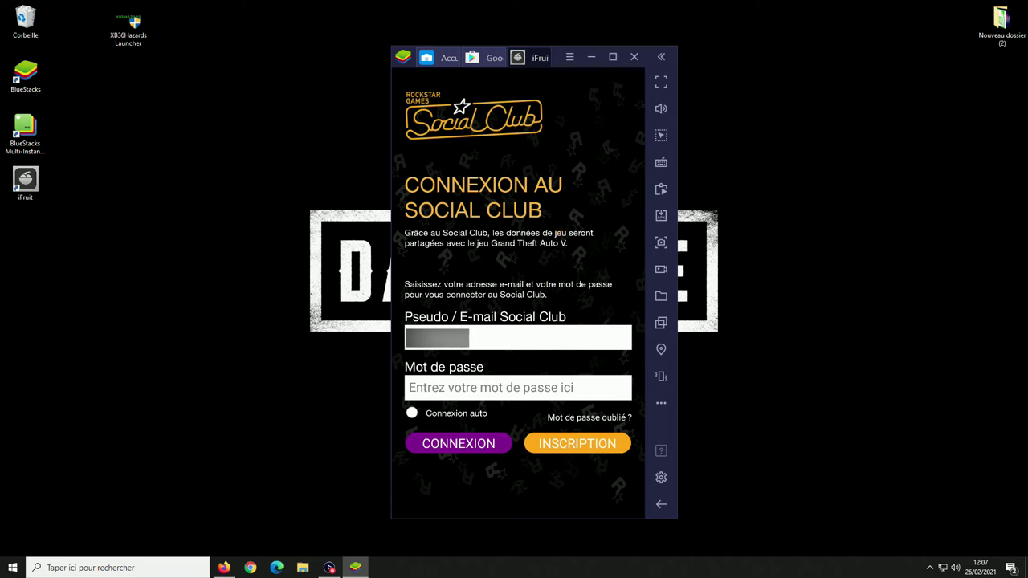
type("pseudo")
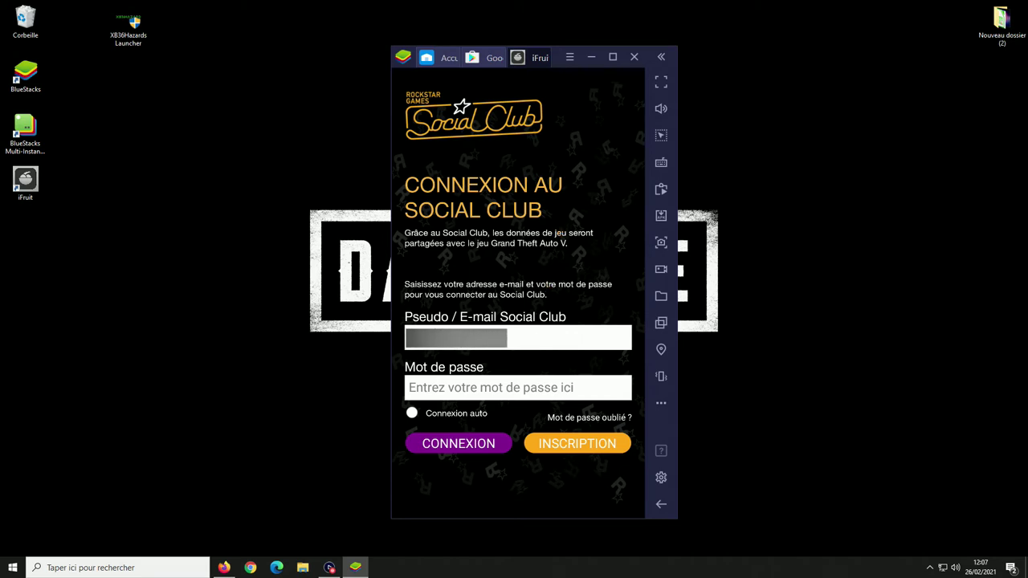
type("pseudo")
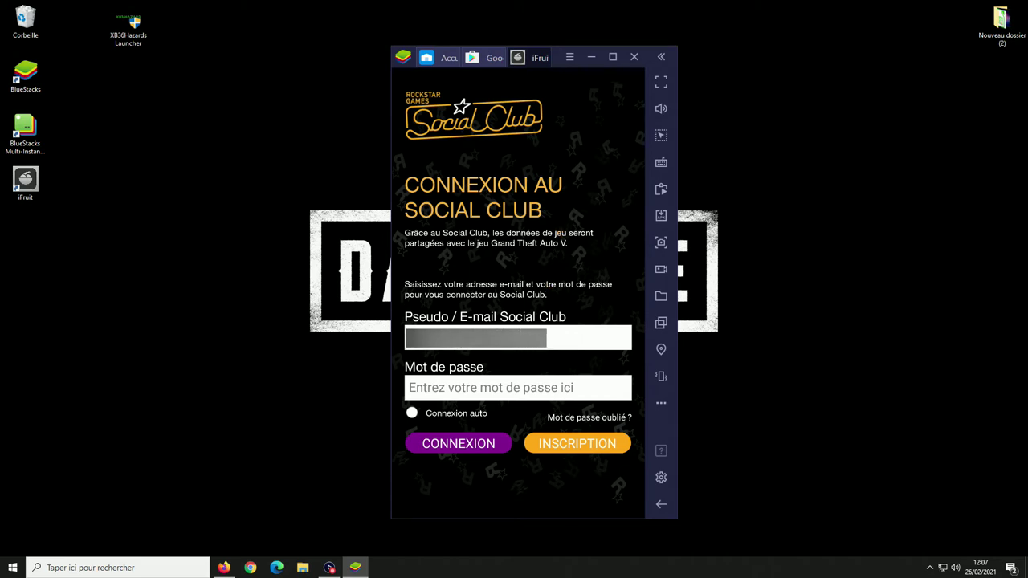
type("pseudo")
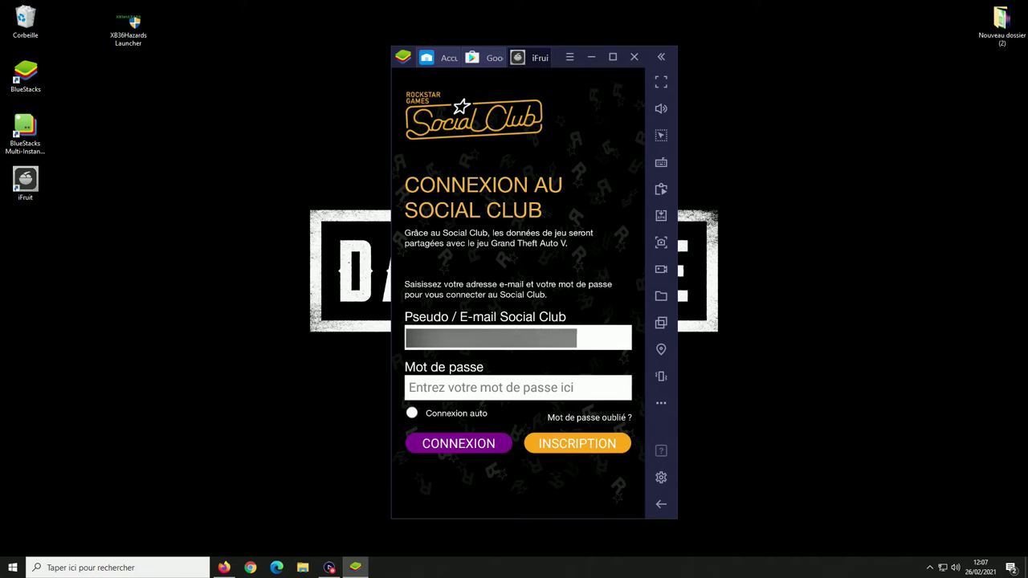
key("Tab")
type("password")
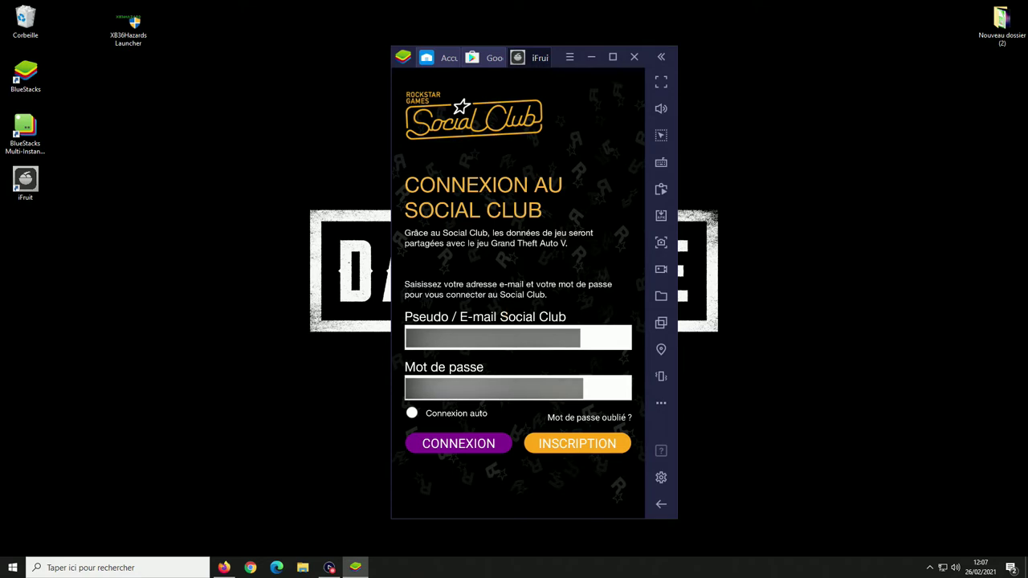
left_click(411, 412)
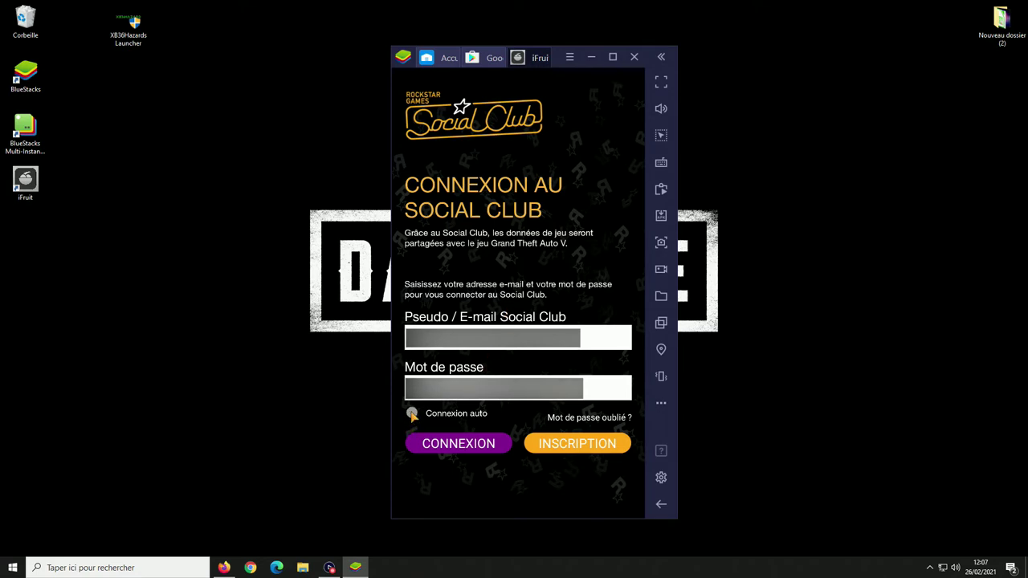
left_click(447, 447)
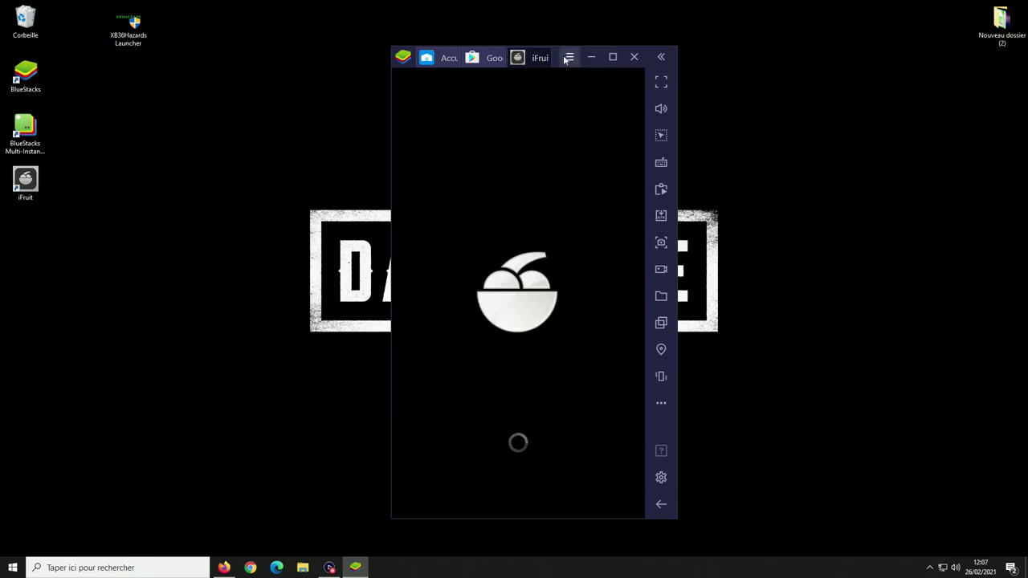
- Move the BlueStacks window to the desktop's top-right corner while iFruit loads
left_click_drag(555, 56, 908, 14)
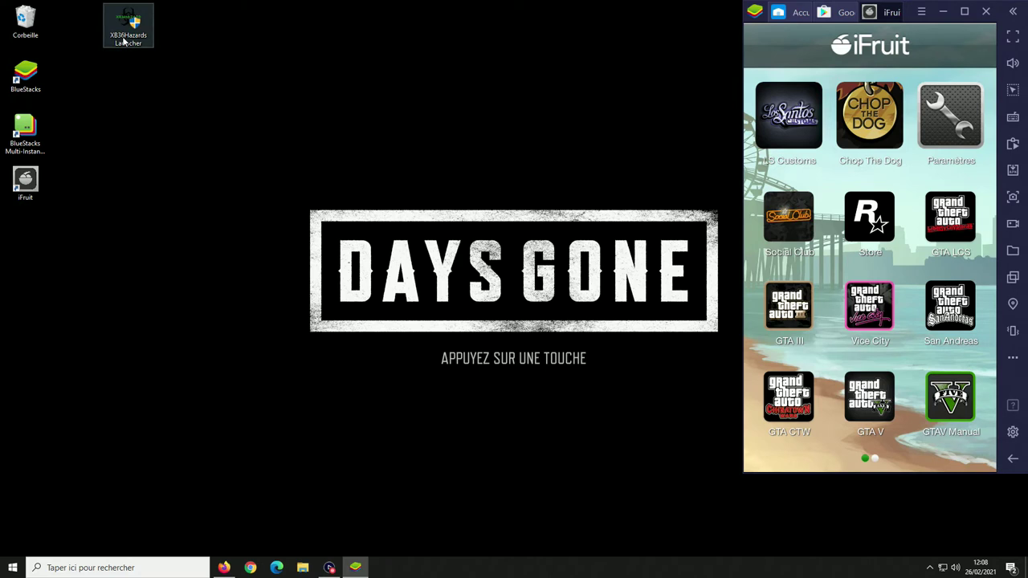
- Run XB36Hazard's Launcher as administrator and install iFruit Emulator from its list
left_click_drag(128, 29, 398, 138)
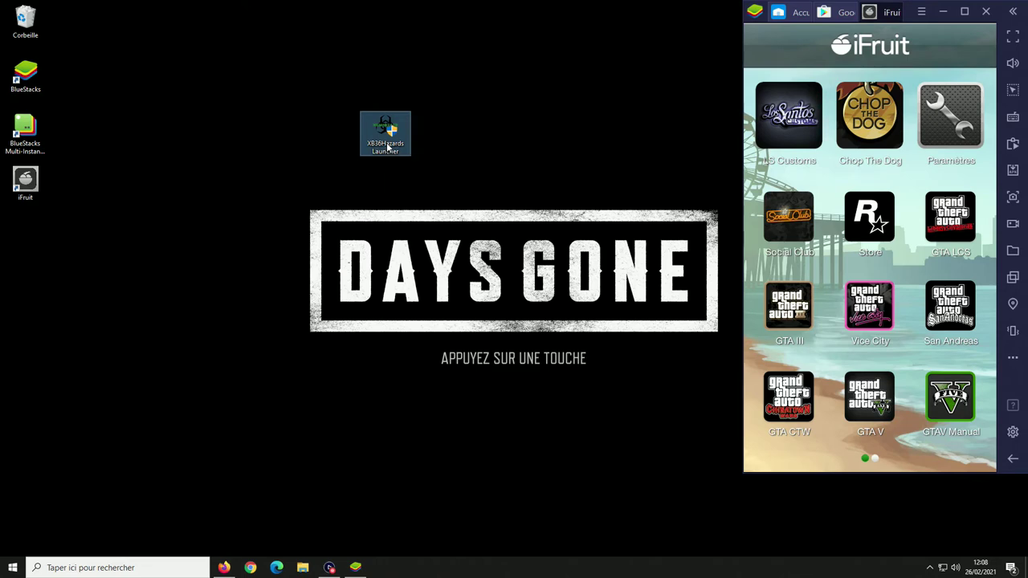
double_click(387, 147)
left_click(454, 358)
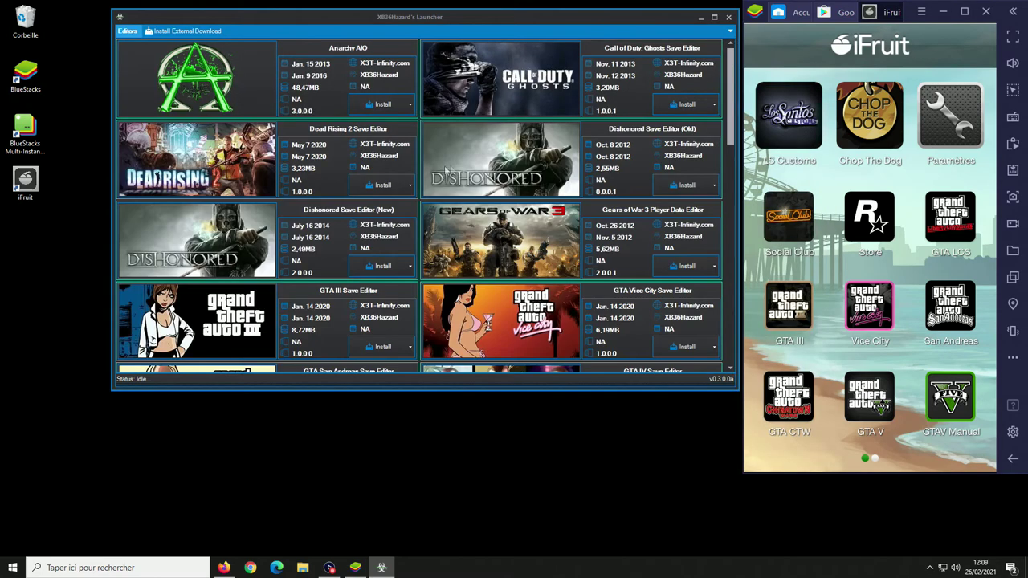
scroll(482, 177, "down", 3)
scroll(486, 189, "down", 3)
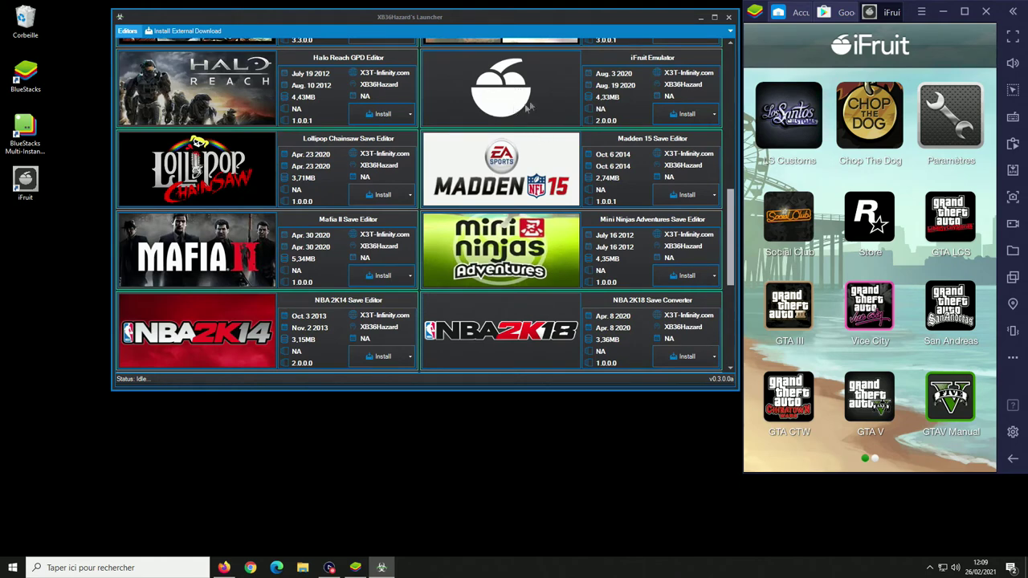
left_click(687, 114)
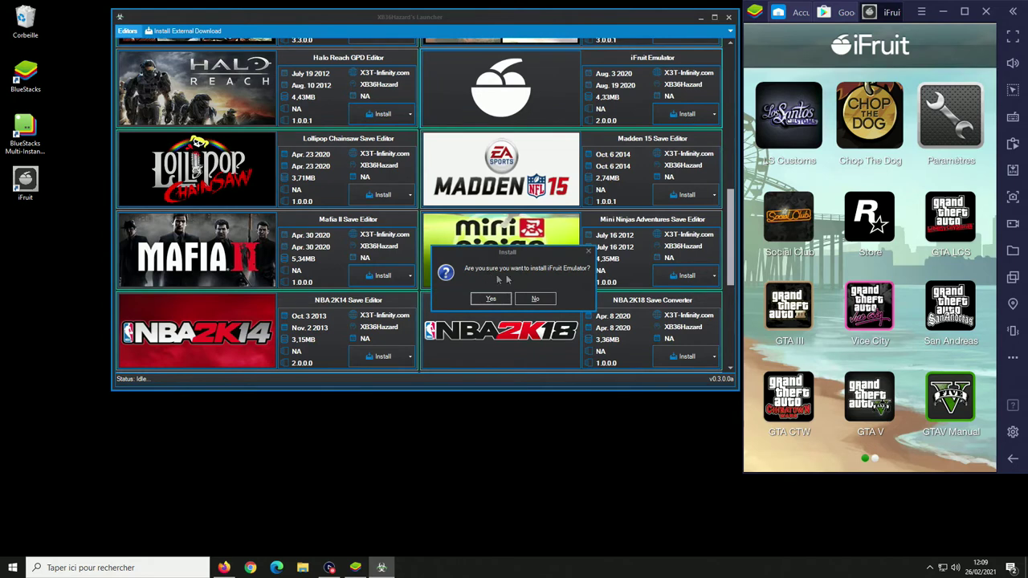
left_click(483, 299)
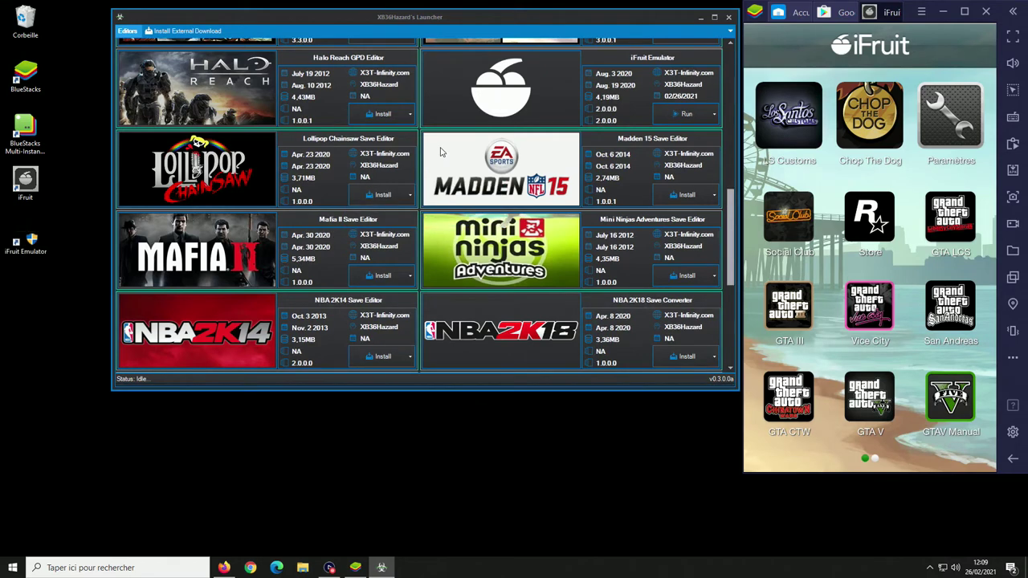
- Run iFruit Emulator and accept the Resource Master update with Oui
left_click(693, 114)
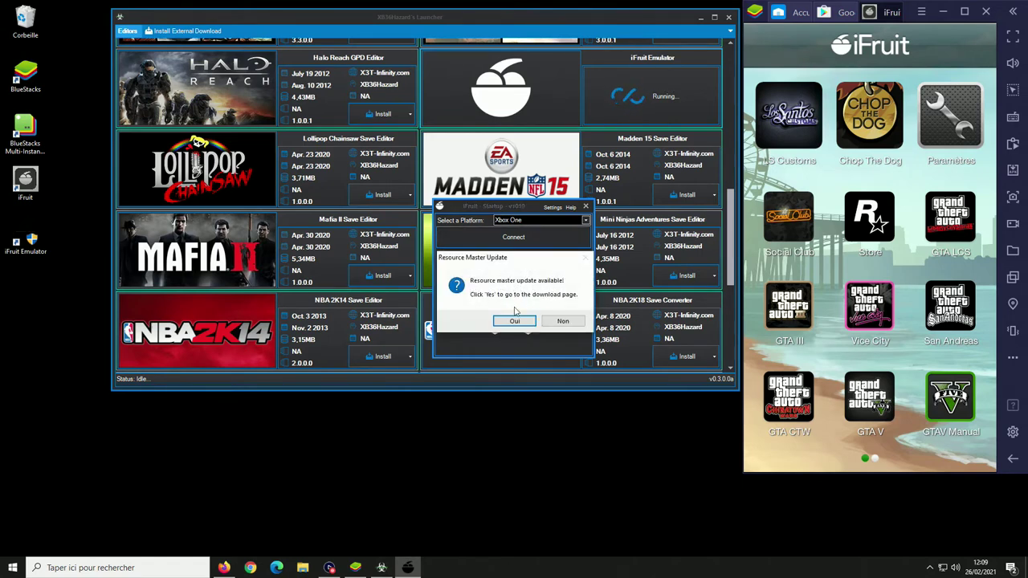
left_click(514, 321)
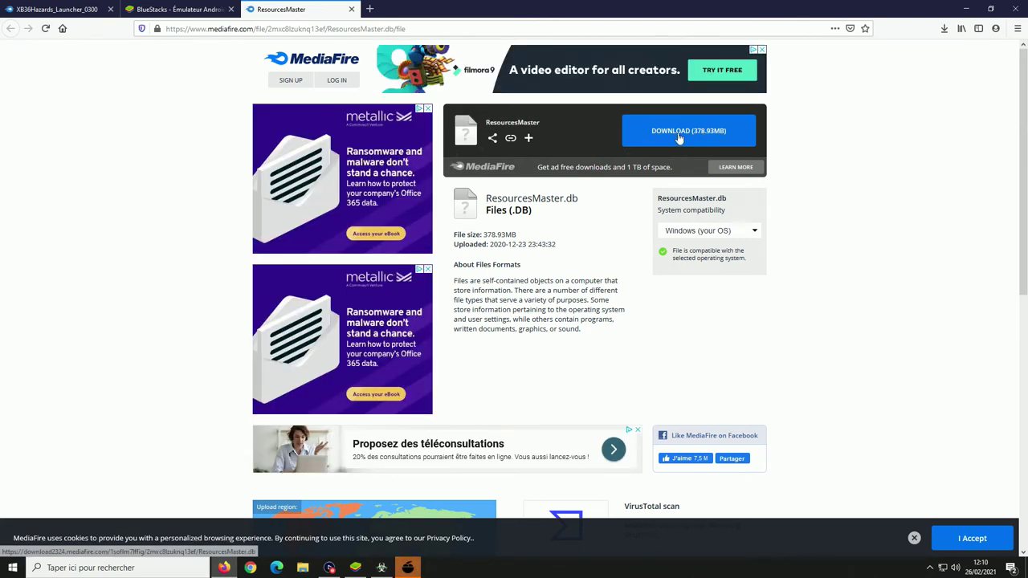
- Download ResourcesMaster.db (378.93 MB) from MediaFire and save it to disk
left_click(679, 135)
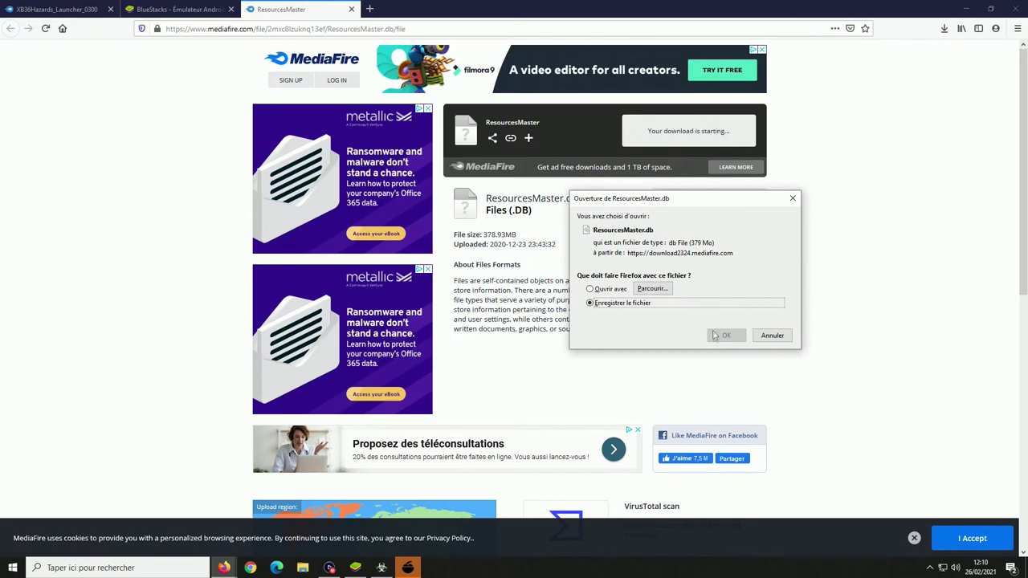
left_click(725, 337)
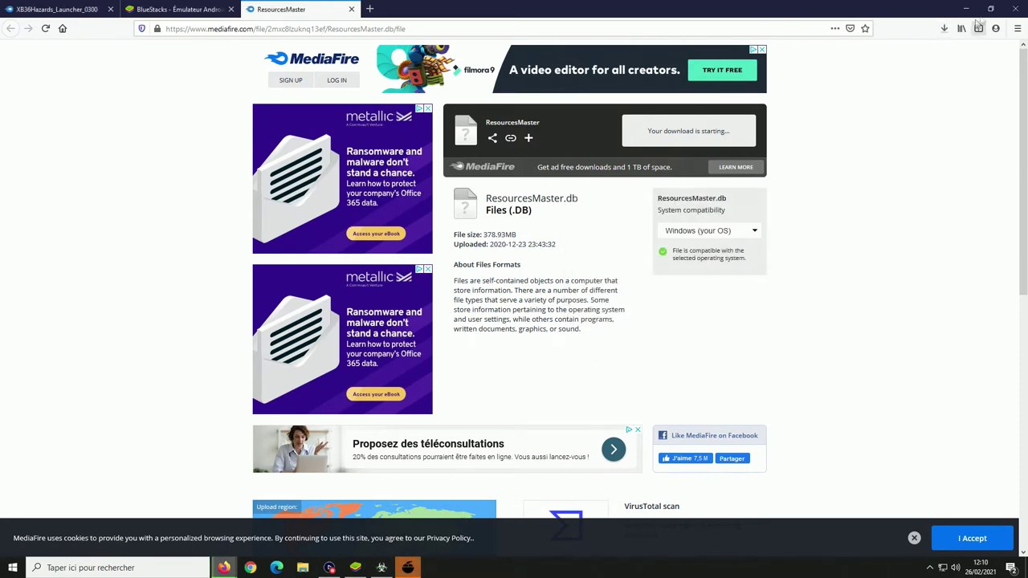
left_click(945, 29)
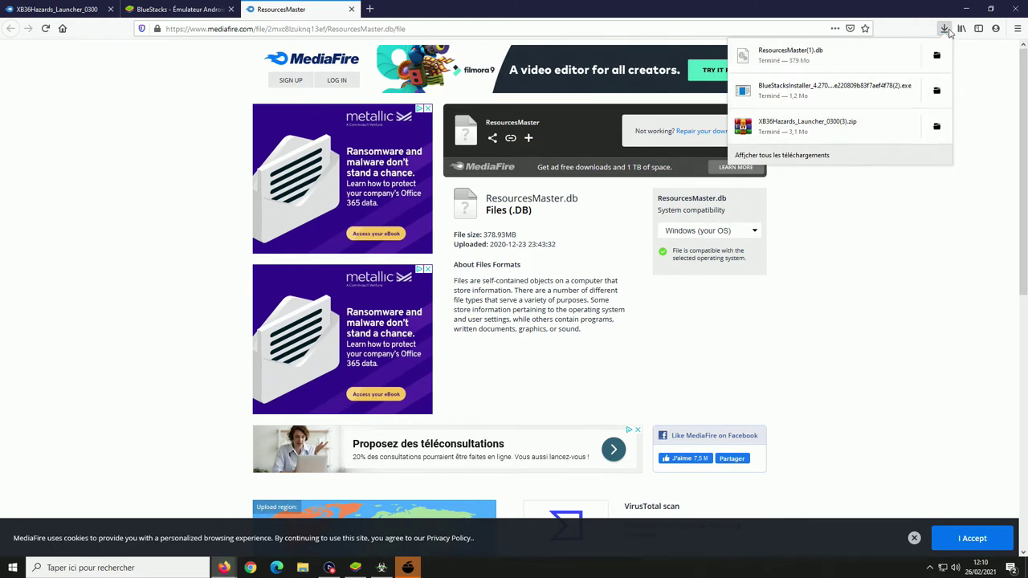
left_click(966, 9)
- Load ResourcesMaster(1) into iFruit Emulator, acknowledge Restart Needed, and close the launcher
left_click(967, 9)
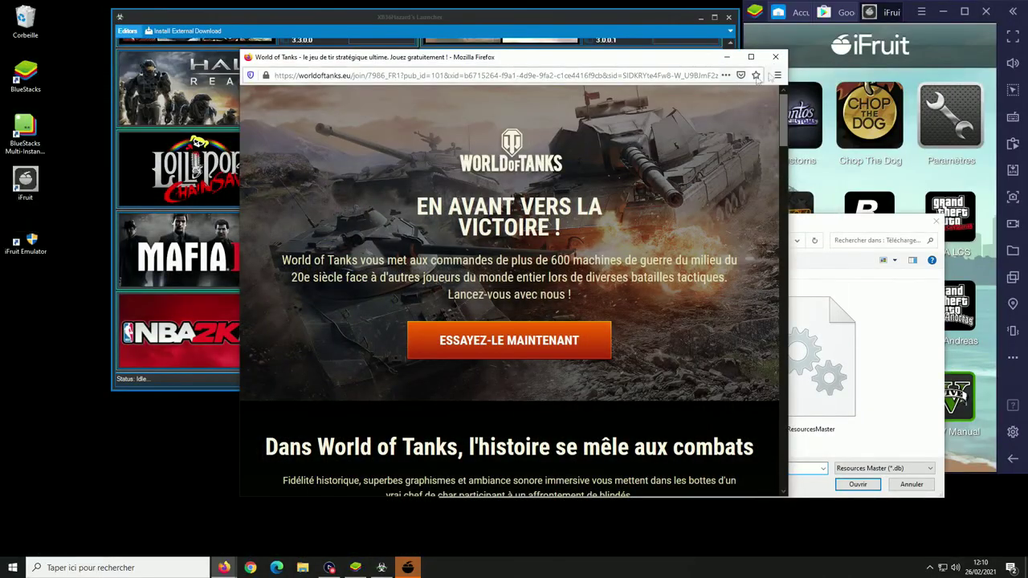
left_click(777, 57)
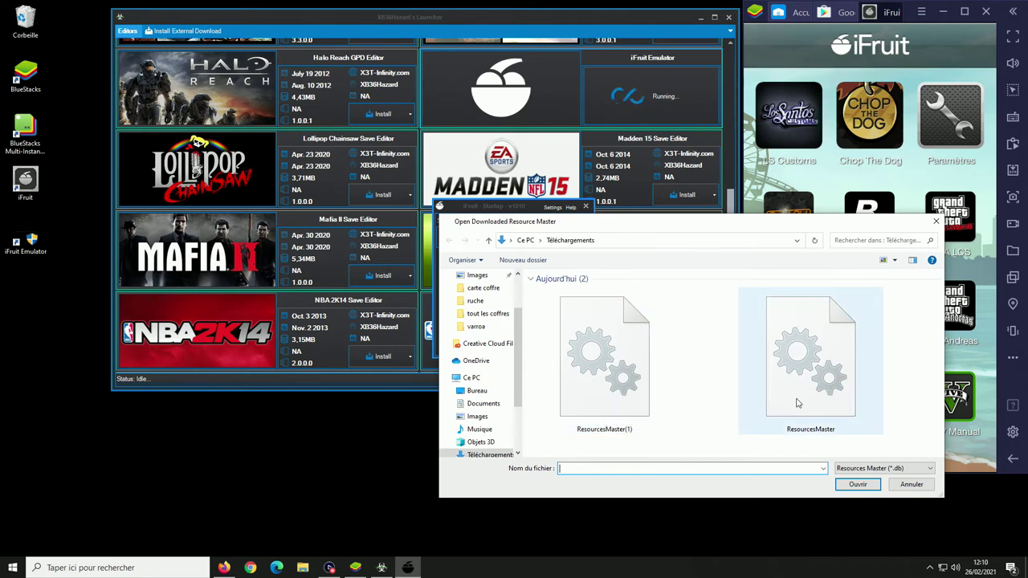
left_click(606, 392)
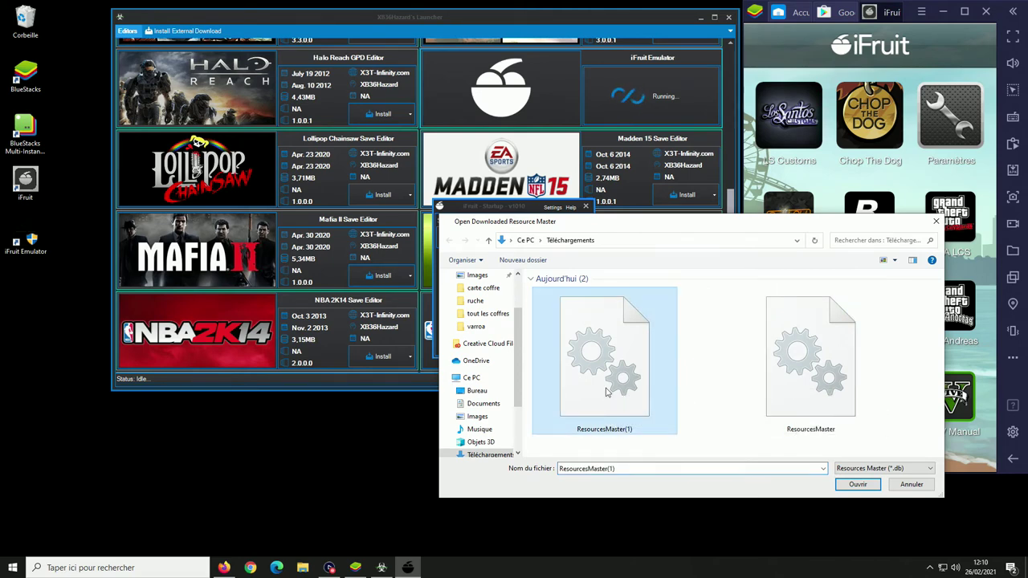
left_click(858, 484)
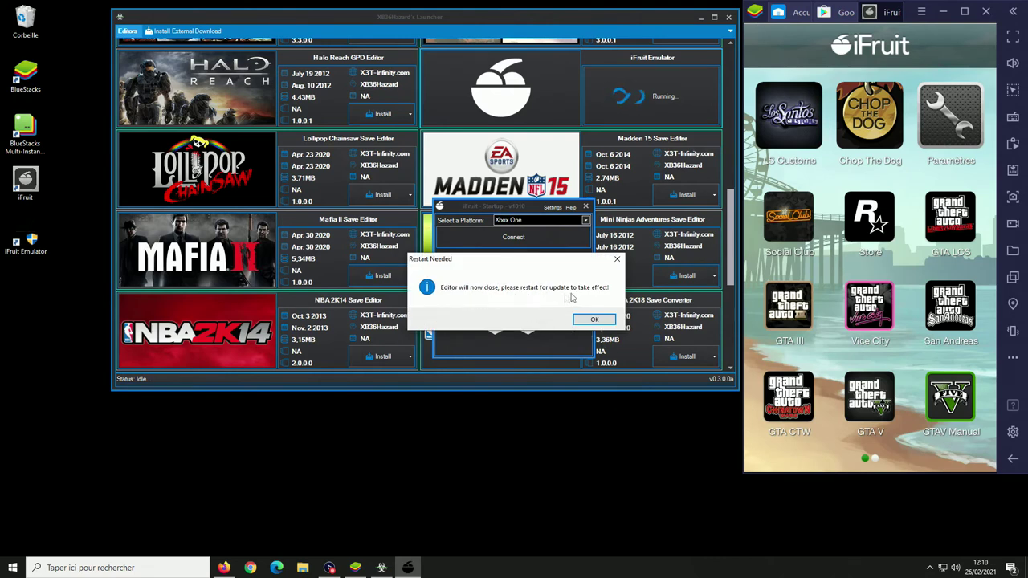
left_click(596, 321)
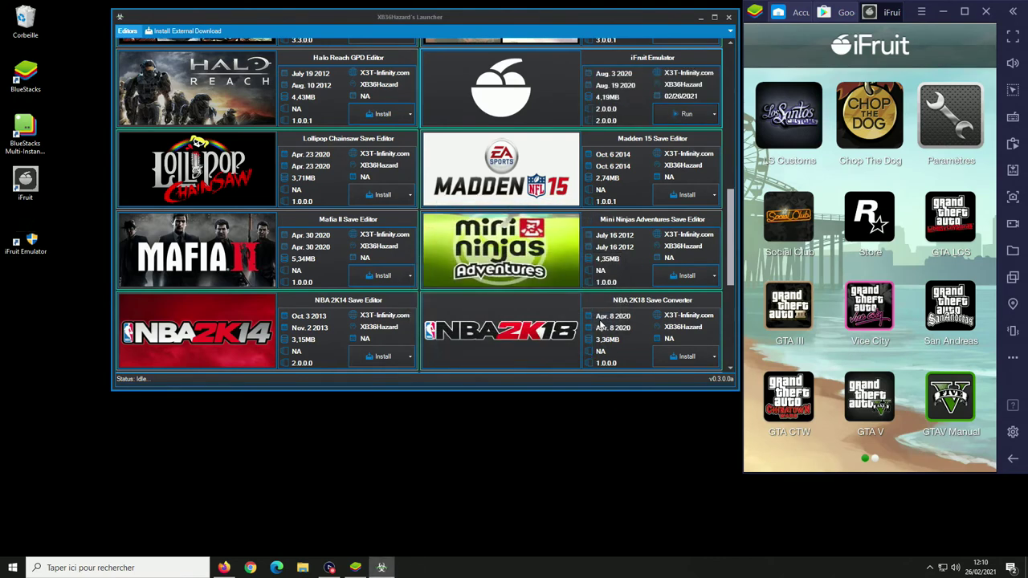
left_click(728, 17)
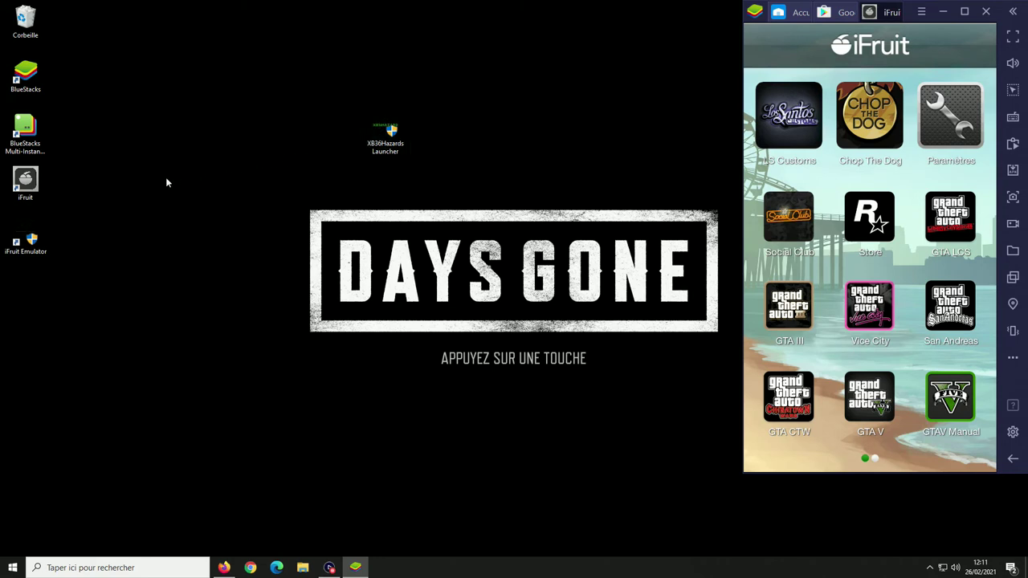
- Rearrange the iFruit Emulator and XB36Hazards Launcher shortcuts on the desktop
left_click_drag(45, 239, 86, 234)
left_click_drag(280, 153, 281, 152)
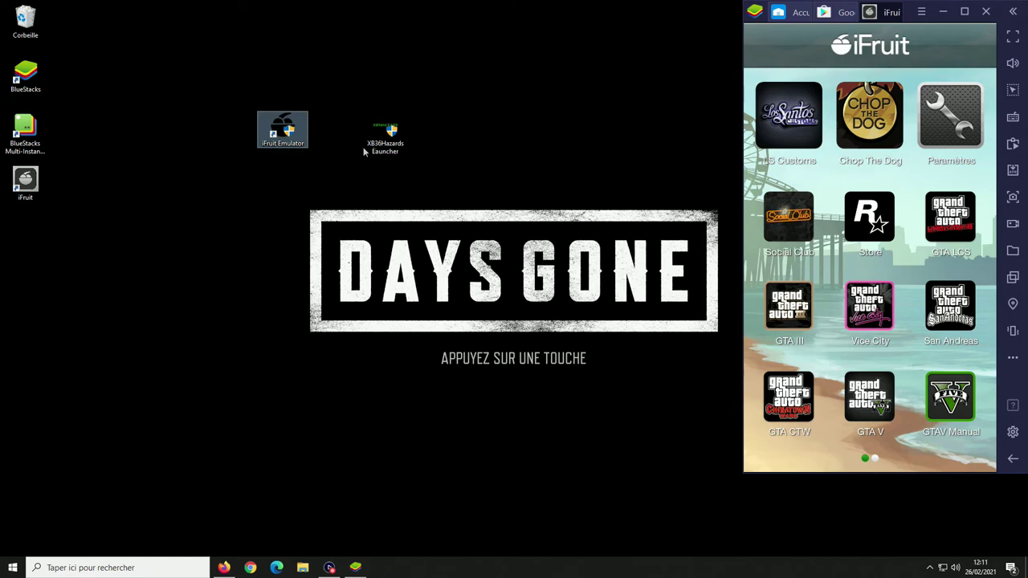
left_click_drag(380, 141, 80, 34)
left_click_drag(278, 137, 431, 187)
- Launch iFruit Emulator as administrator, decline the update, and select Playstation 4 as the platform
double_click(433, 188)
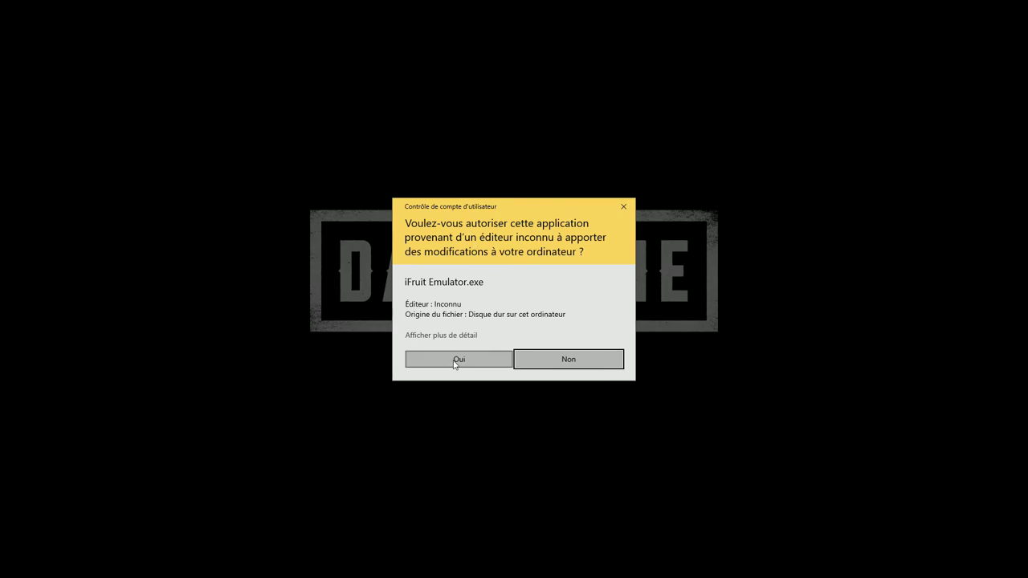
left_click(453, 361)
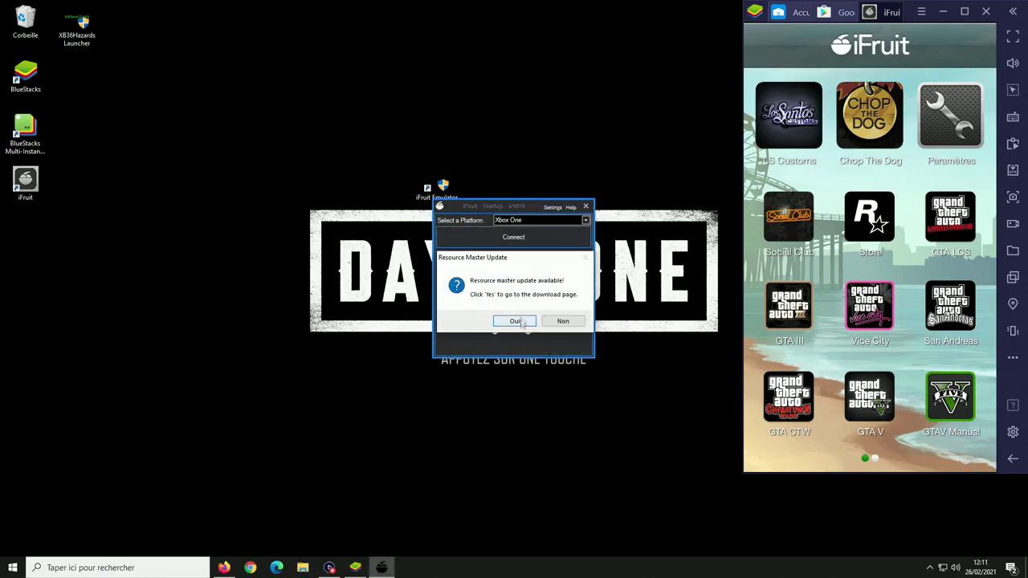
left_click(566, 322)
left_click(500, 220)
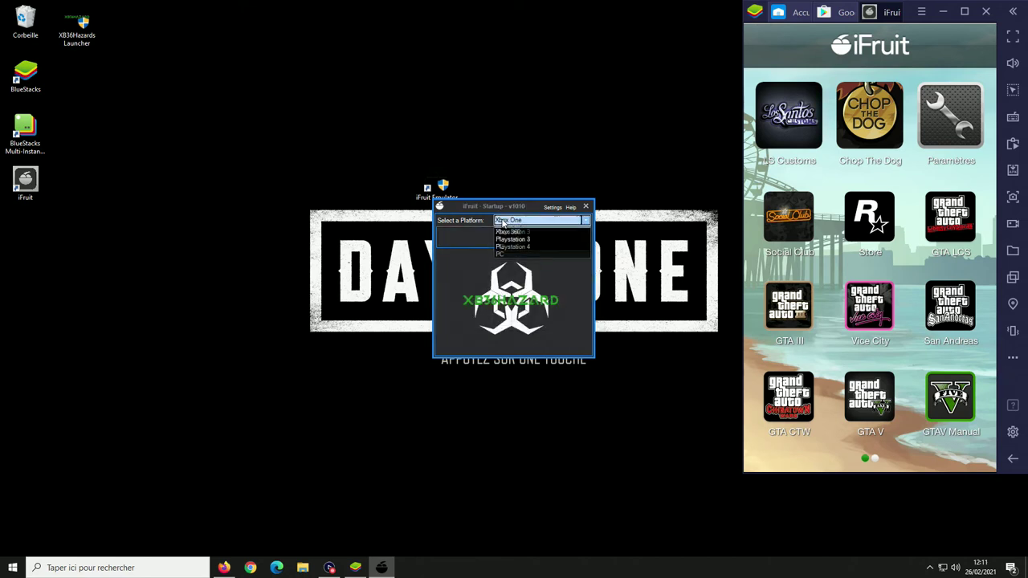
left_click(515, 254)
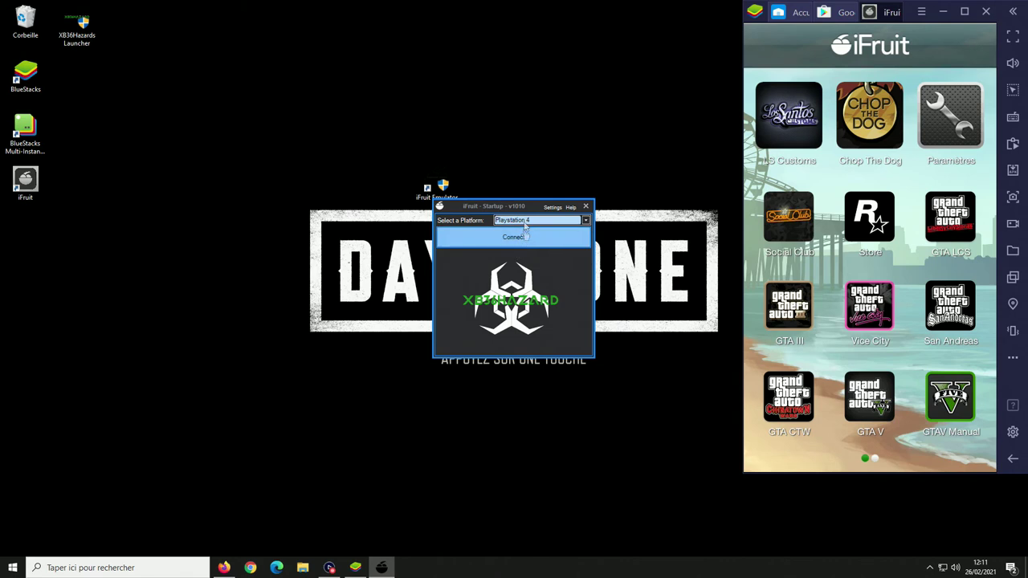
left_click_drag(513, 207, 616, 76)
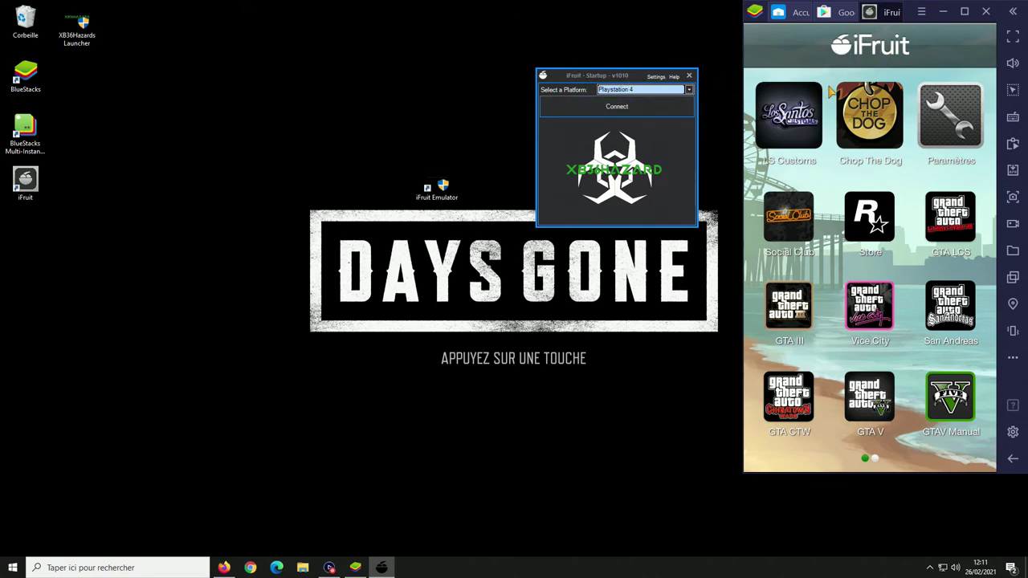
- Open LS Customs in iFruit and adjust the system volume
left_click(786, 125)
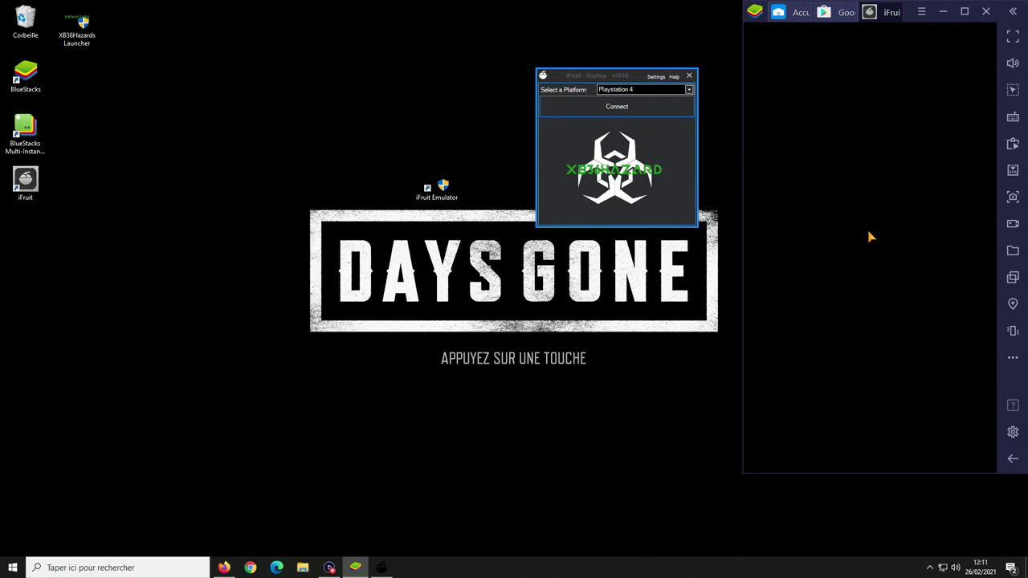
key("XF86AudioLowerVolume")
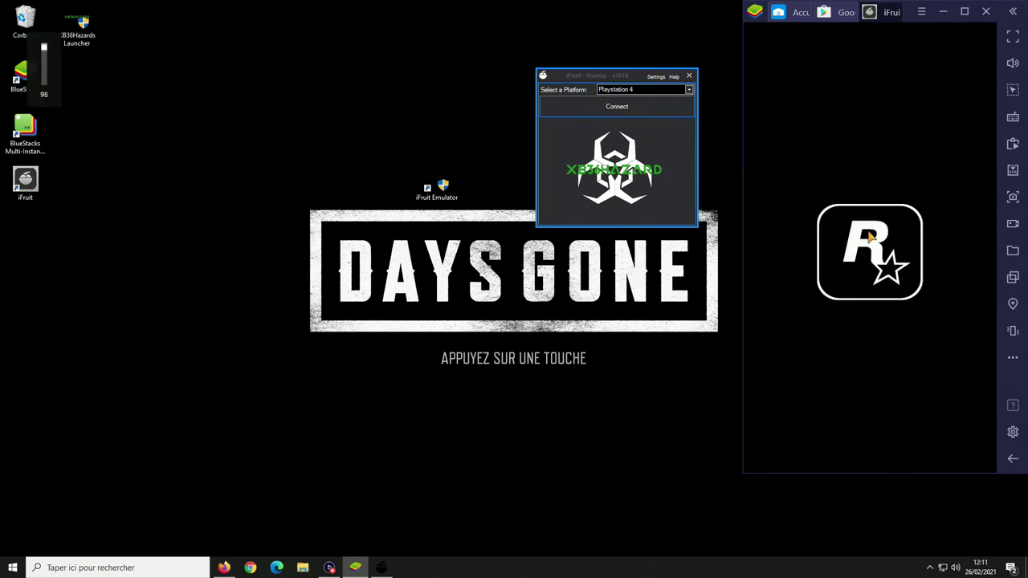
key("XF86AudioLowerVolume")
key("XF86AudioLowerVolume")
key("XF86AudioLowerVolume")
key("XF86AudioLowerVolume")
key("XF86AudioLowerVolume")
key("XF86AudioLowerVolume")
key("XF86AudioLowerVolume")
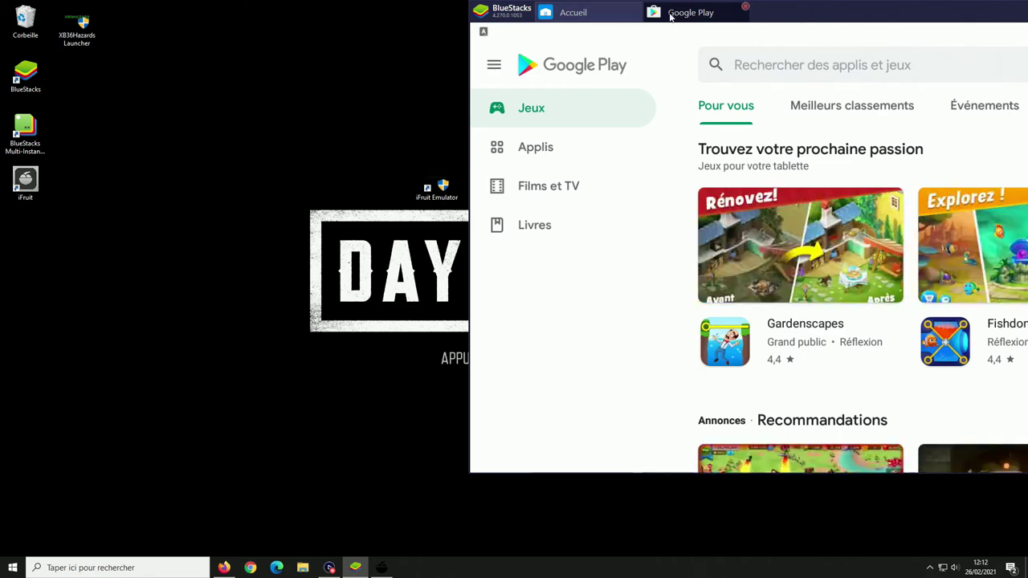
- Close BlueStacks completely with Fermer and relaunch iFruit from its desktop icon
left_click_drag(879, 17, 607, 32)
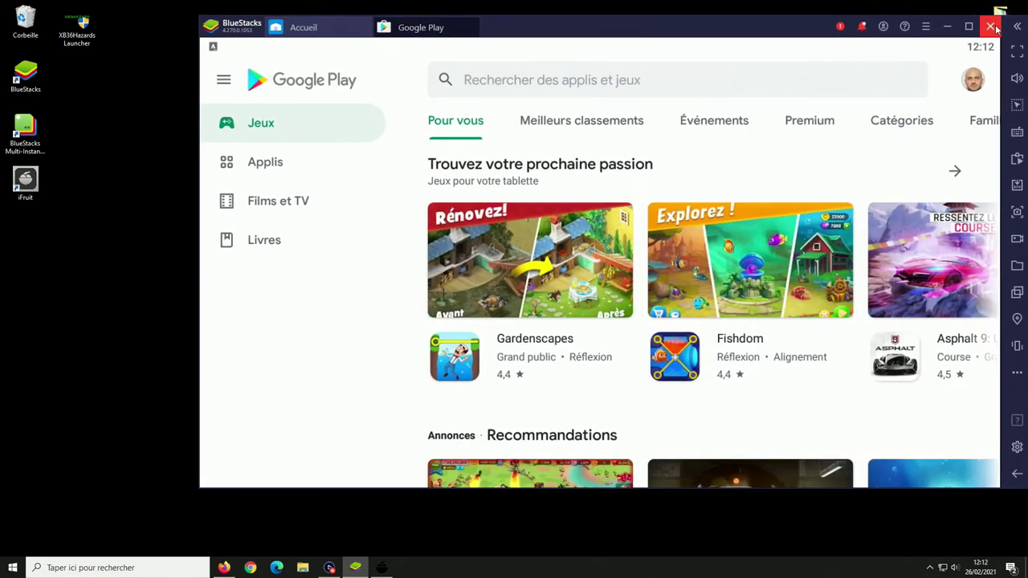
left_click(990, 27)
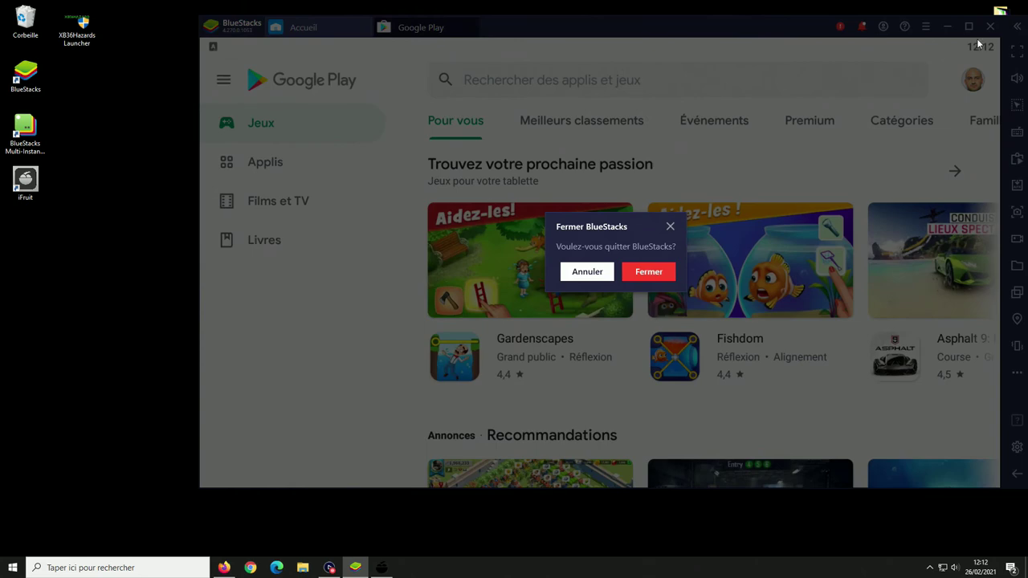
left_click(656, 273)
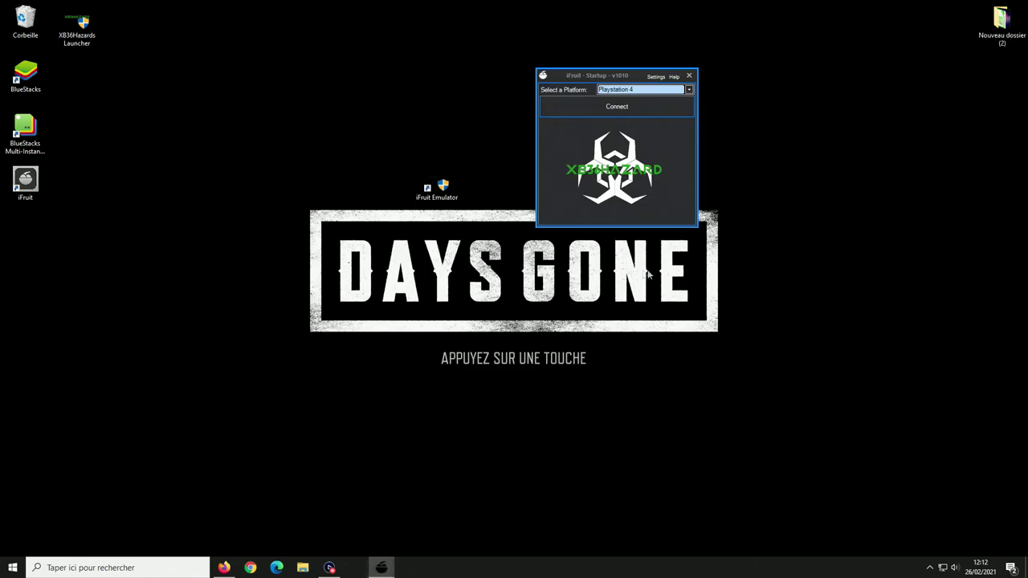
double_click(27, 183)
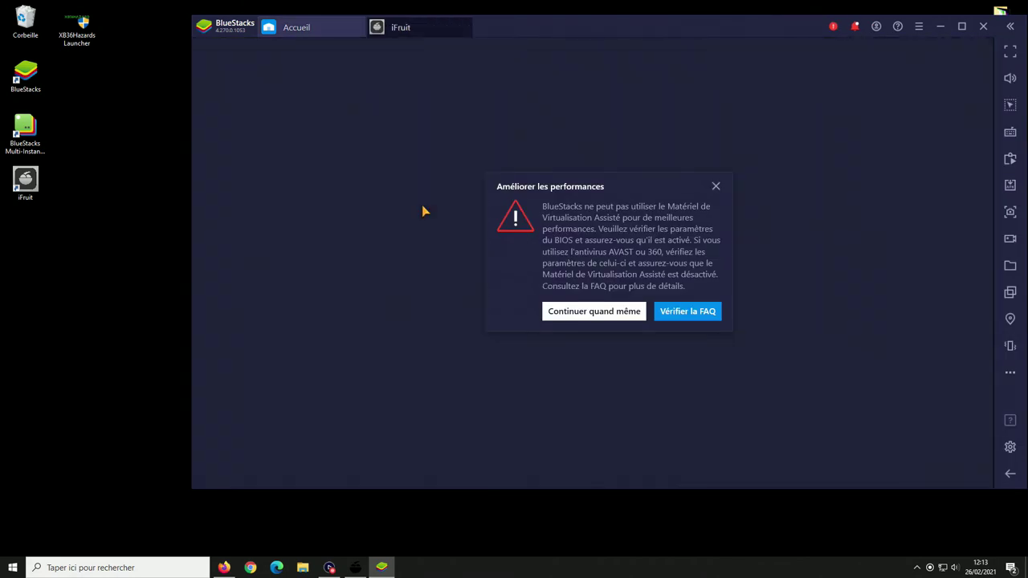
- Dismiss the performance warning, dock BlueStacks at the right edge, and place the iFruit Emulator beside it
left_click(631, 313)
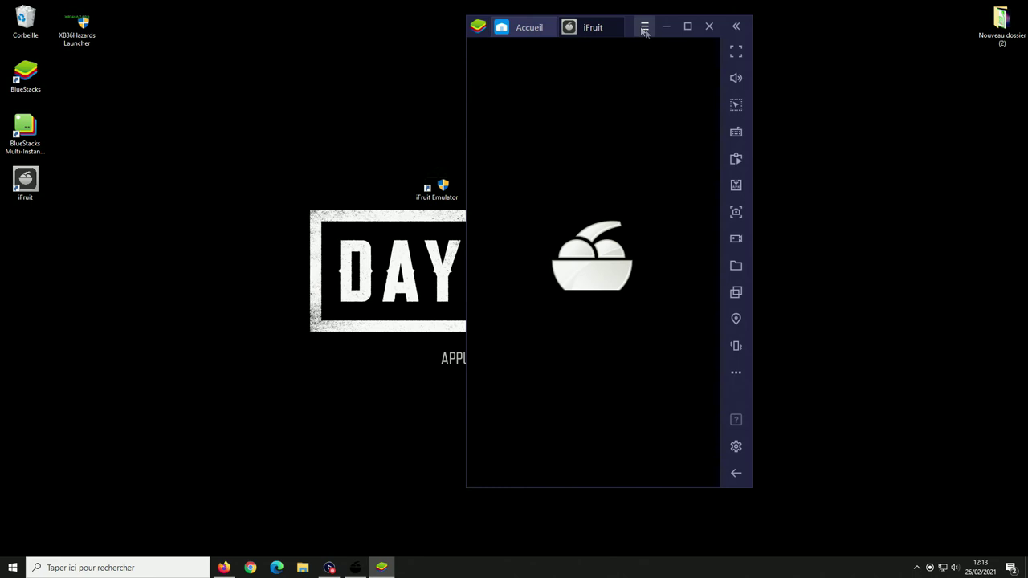
left_click_drag(631, 28, 871, 16)
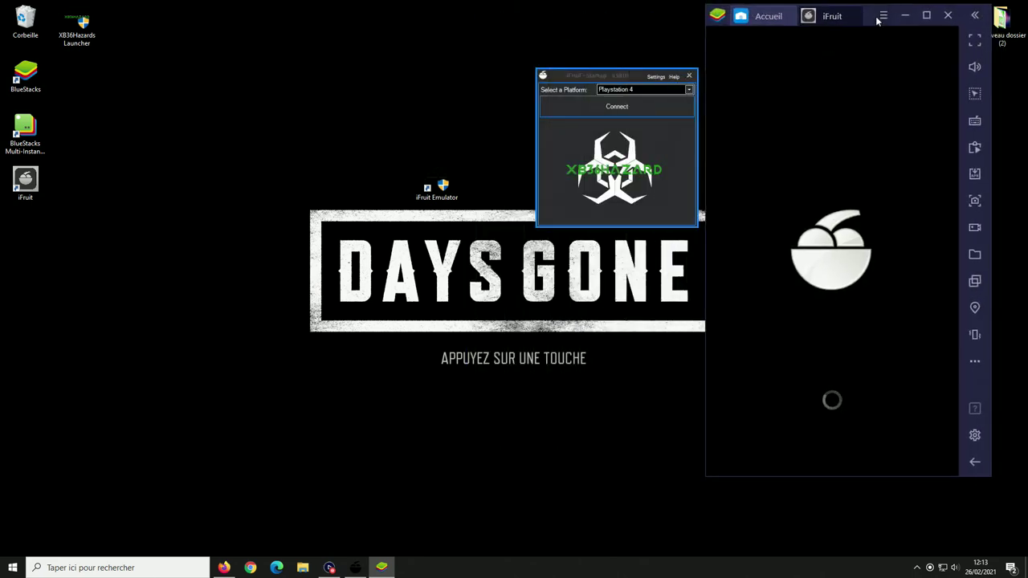
left_click_drag(869, 19, 903, 17)
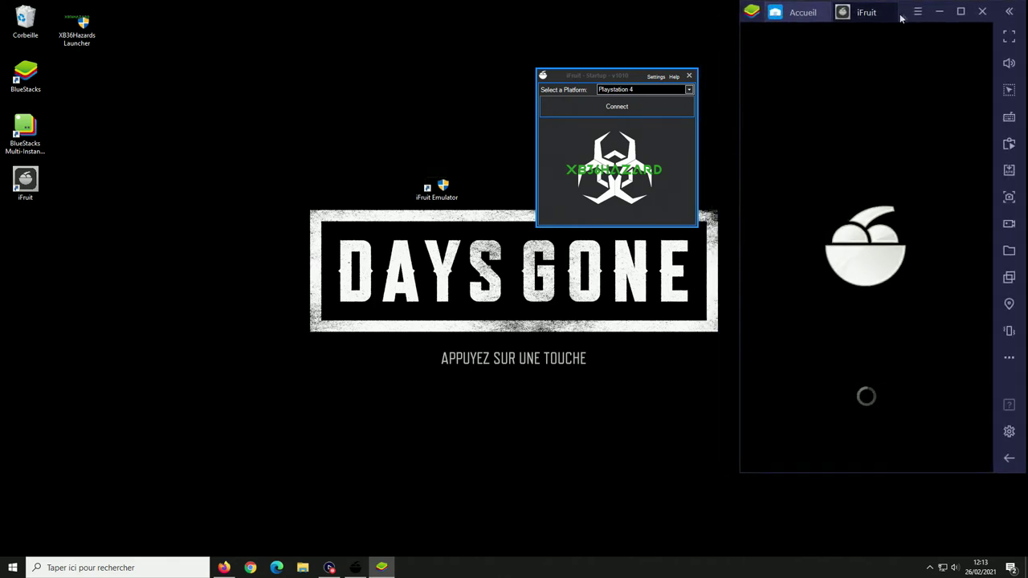
left_click_drag(589, 74, 628, 53)
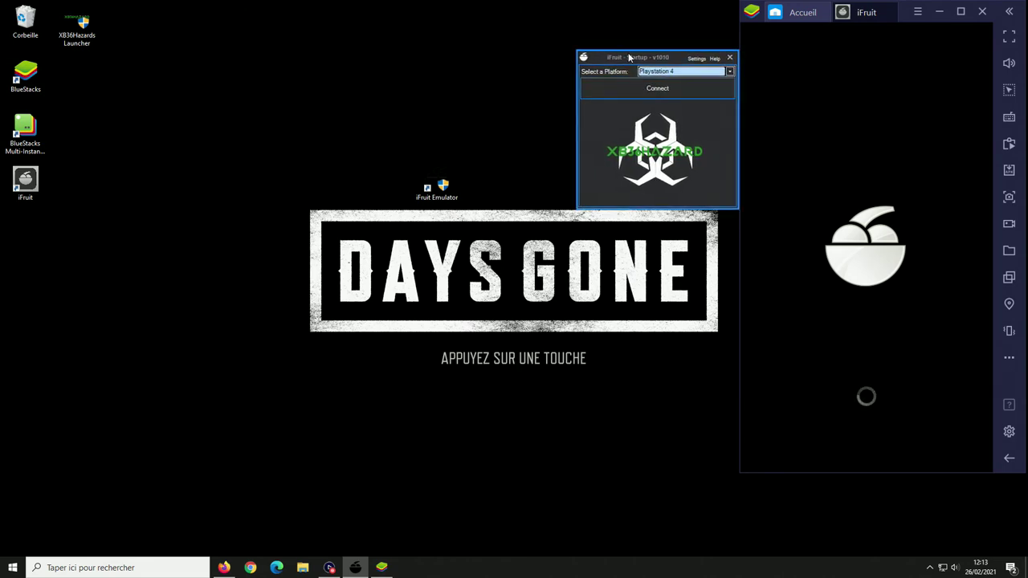
left_click(608, 258)
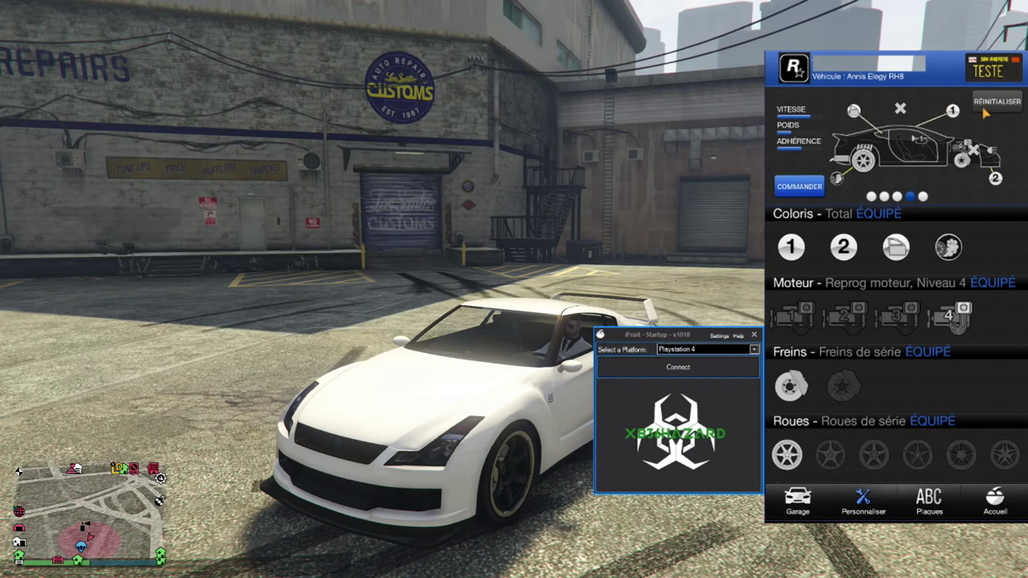
- Open the iFruit garage list of saved vehicles
left_click(816, 498)
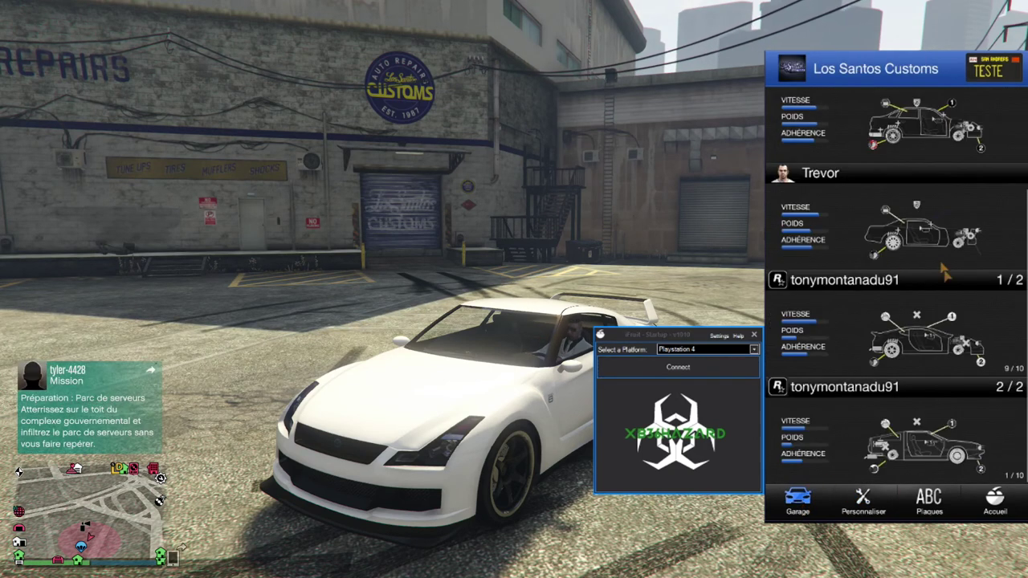
scroll(827, 479, "up", 2)
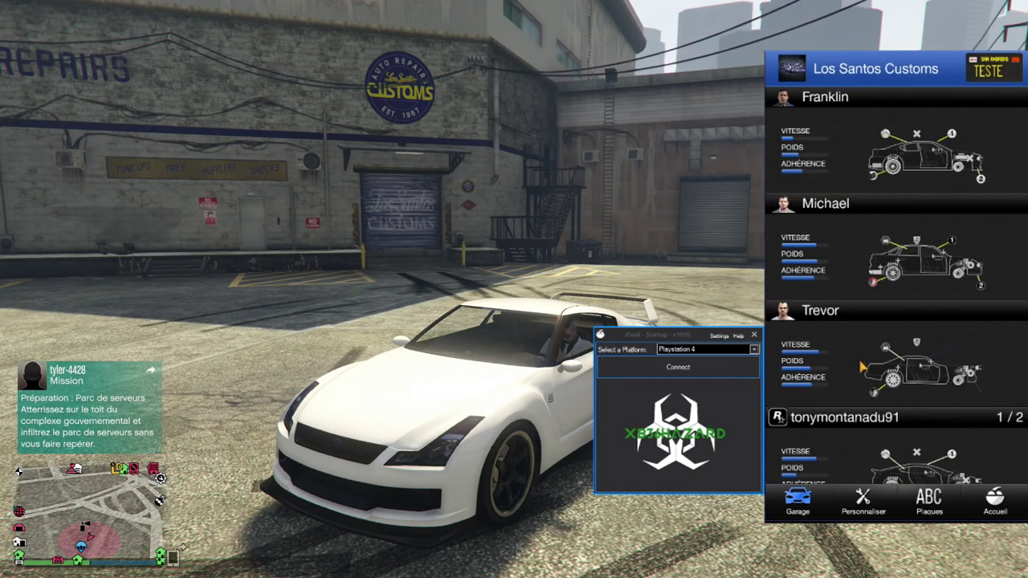
scroll(861, 366, "down", 2)
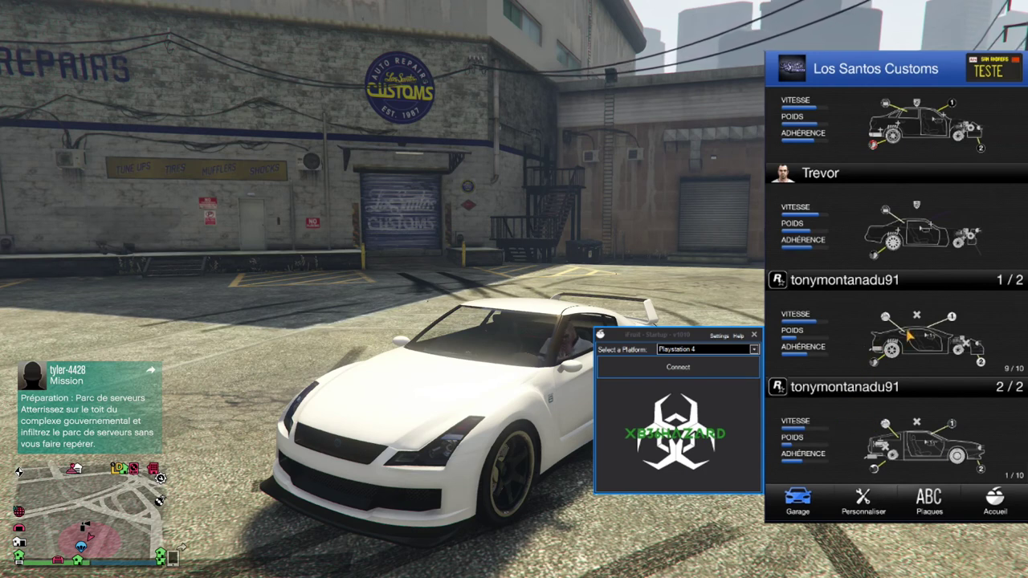
- Browse the saved cars and open customisation for the Annis Elegy RH8
left_click_drag(803, 333, 859, 336)
left_click_drag(782, 333, 811, 335)
left_click_drag(956, 336, 916, 337)
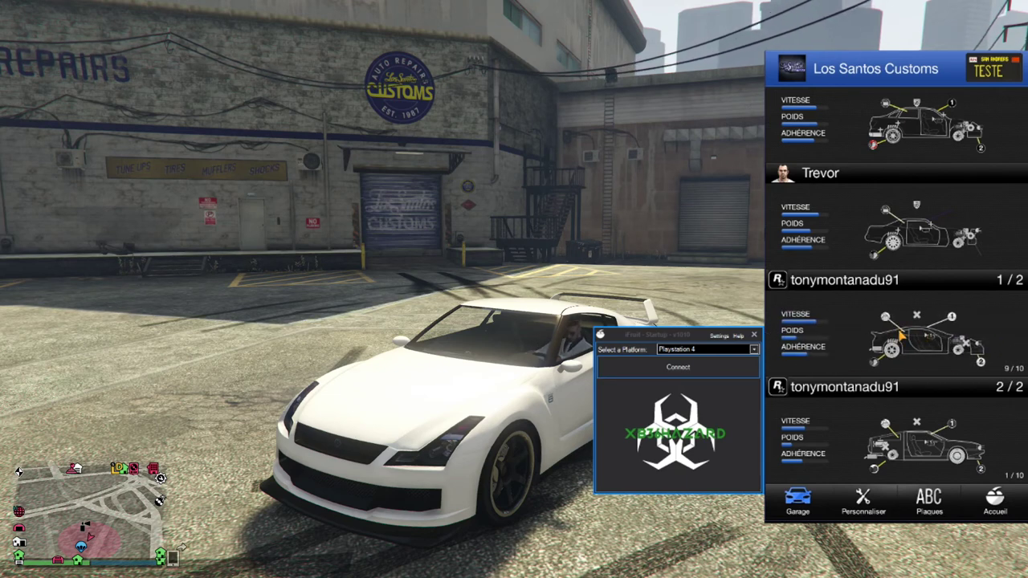
left_click(900, 336)
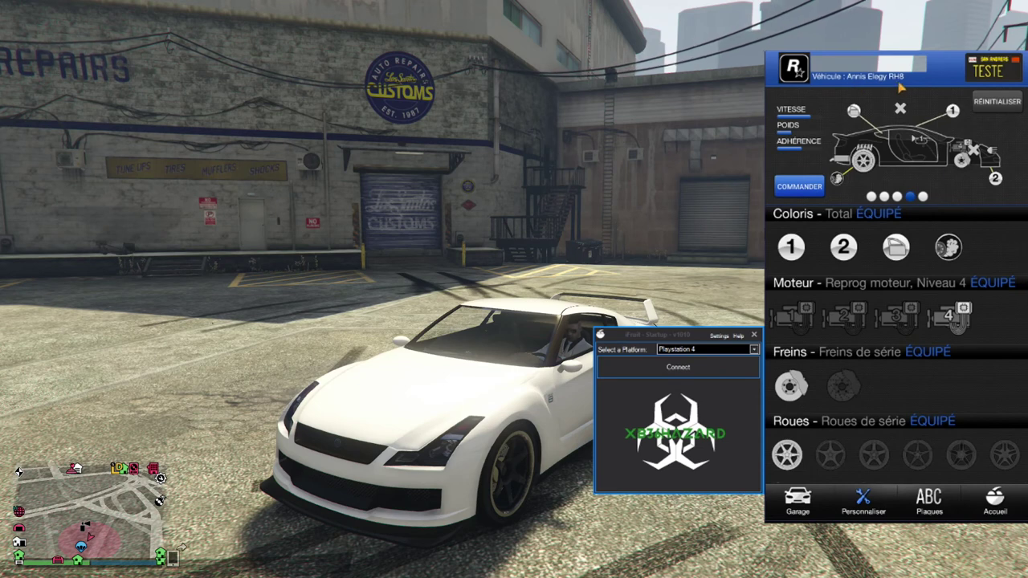